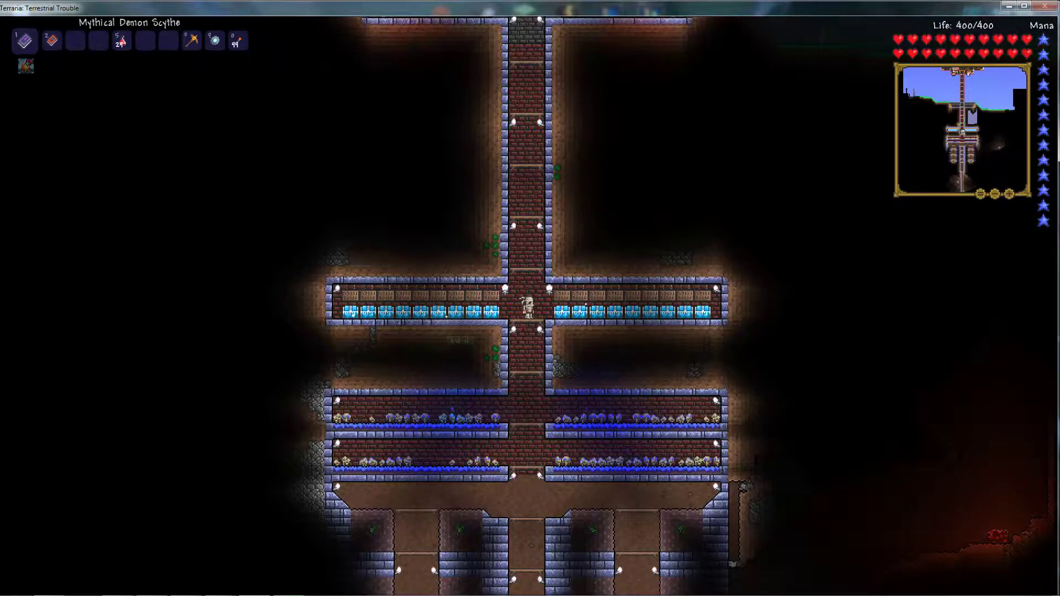
# - Bring up the inventory at the base to read the Demon Scythe's tooltip
pyautogui.press('d')
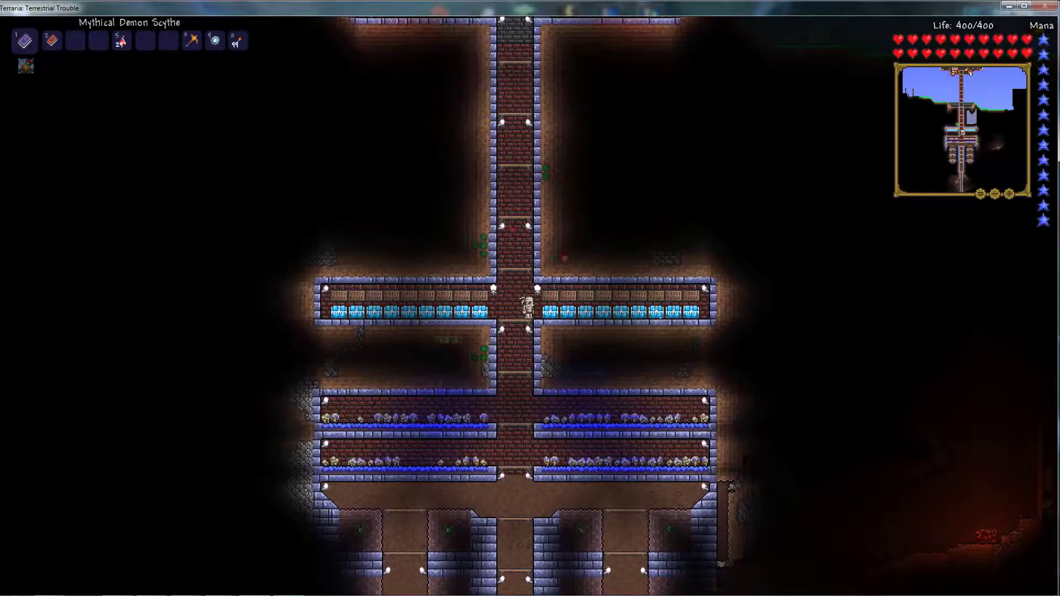
pyautogui.press('Escape')
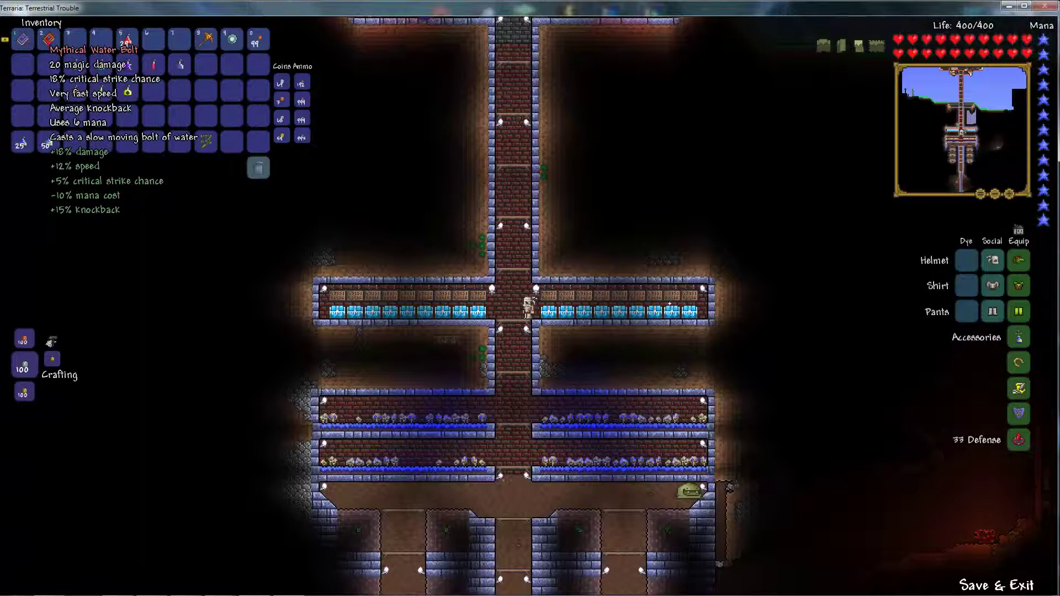
# - Walk right to the chest beside the base, look inside it, and close it again
pyautogui.press('Escape')
pyautogui.press('d')
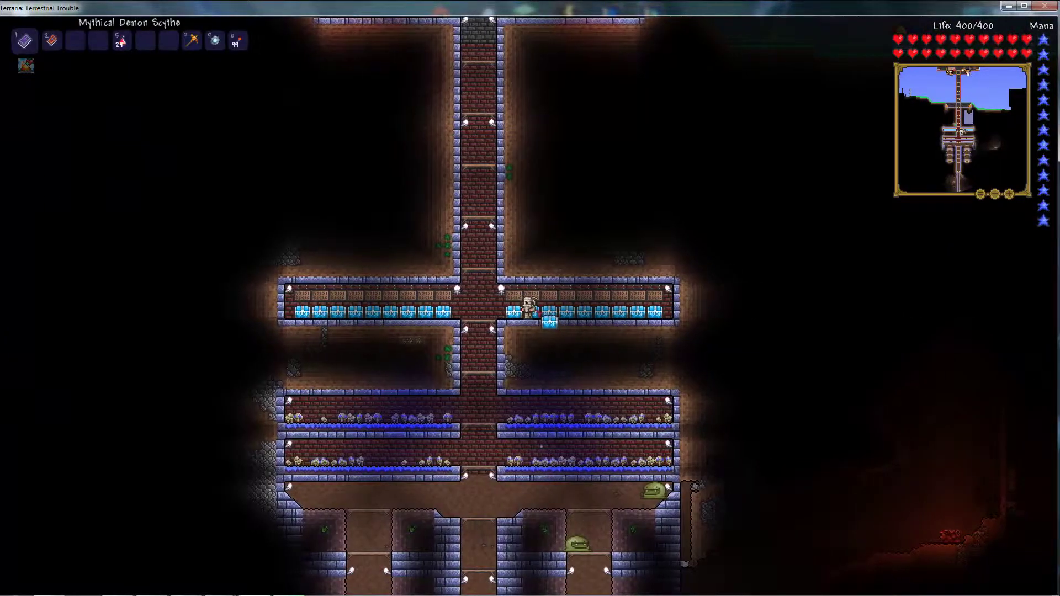
pyautogui.rightClick(515, 311)
pyautogui.press('Escape')
pyautogui.press('a')
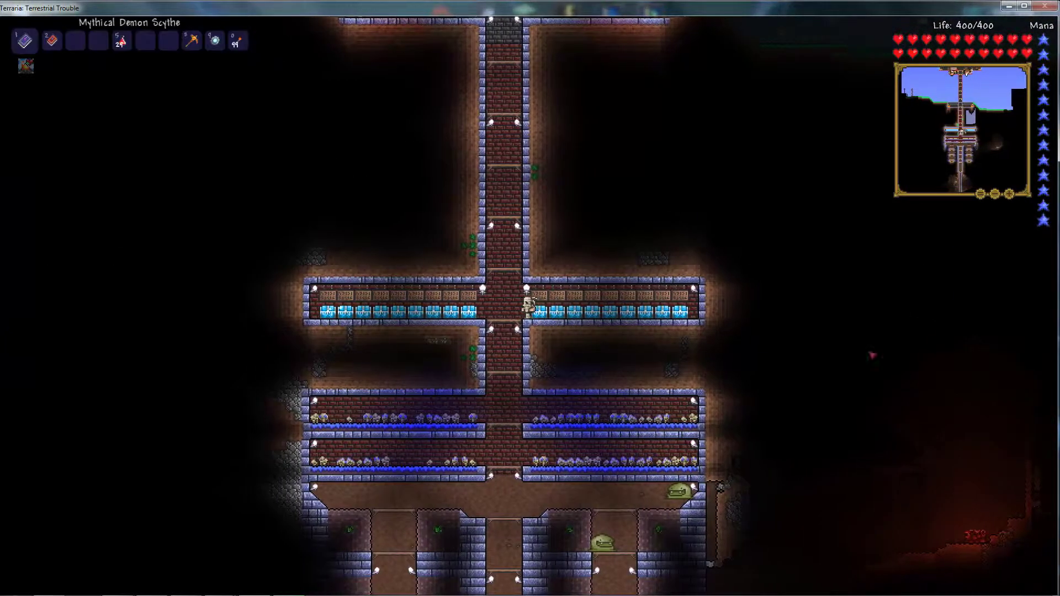
# - Return left to the platform shaft and drop down through it beneath the base
pyautogui.press('Escape')
pyautogui.press('s')
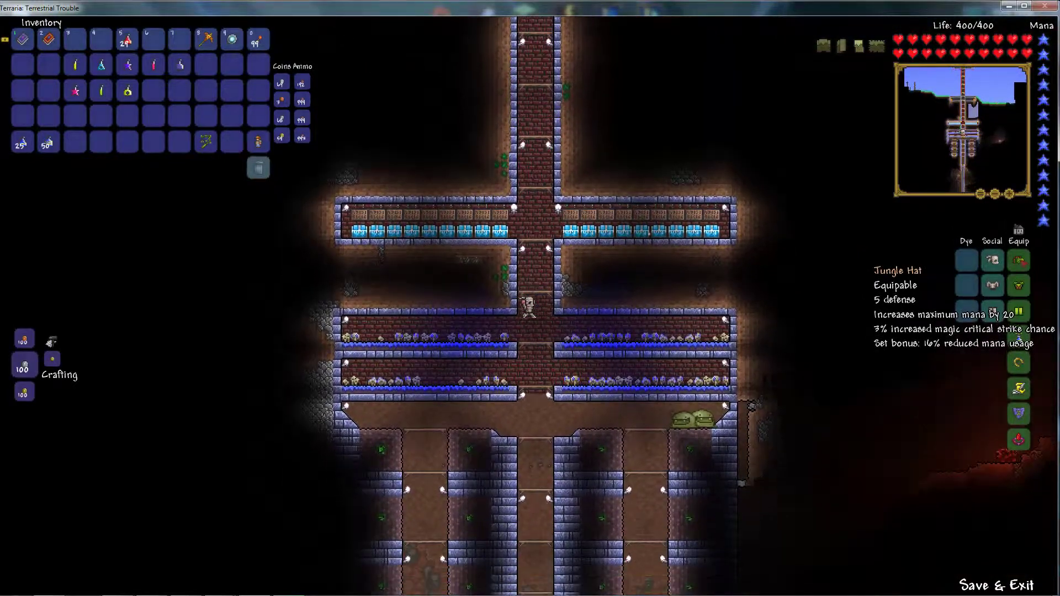
pyautogui.press('s')
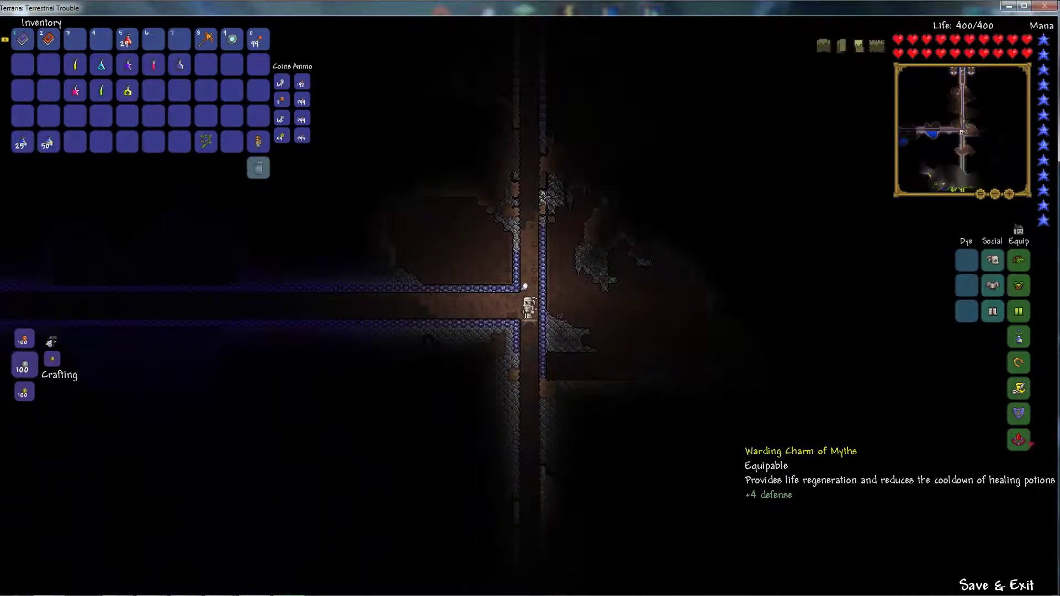
# - Fall through the dark cave shafts past lava caverns until landing in the Underworld
pyautogui.press('a')
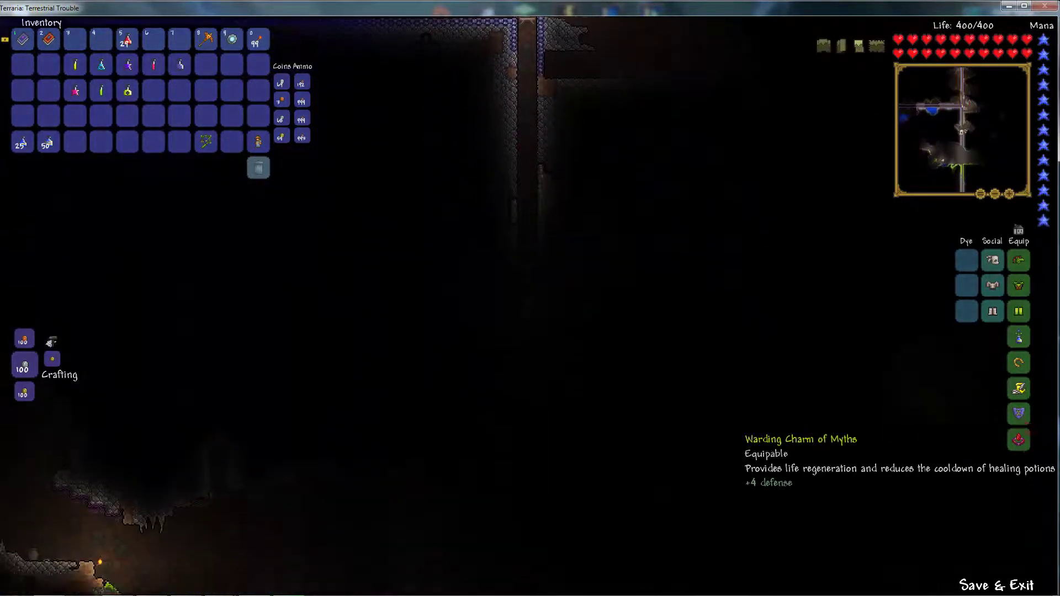
pyautogui.press('space')
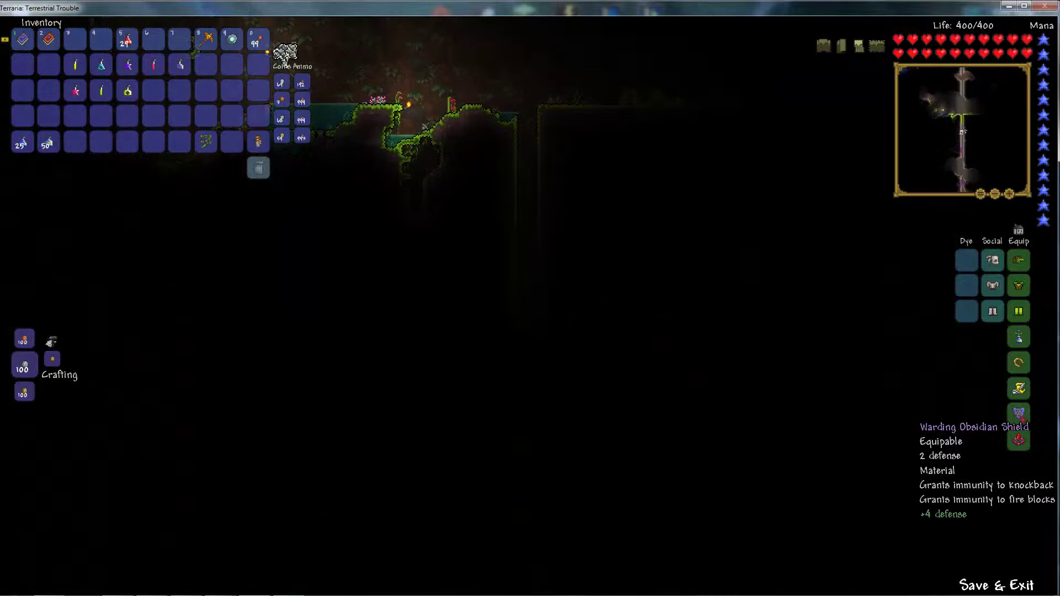
pyautogui.press('space')
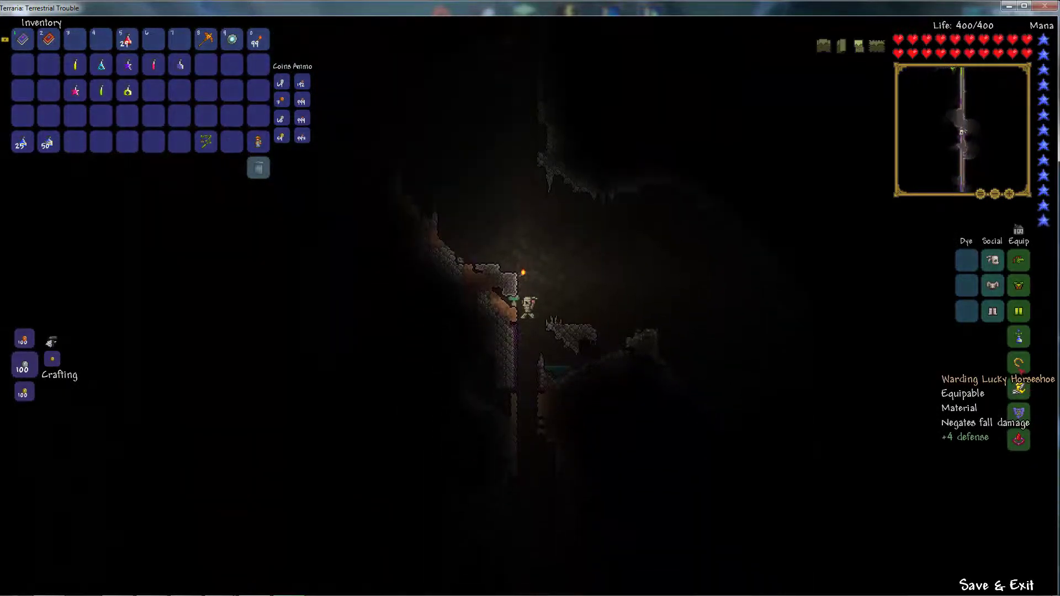
pyautogui.press('space')
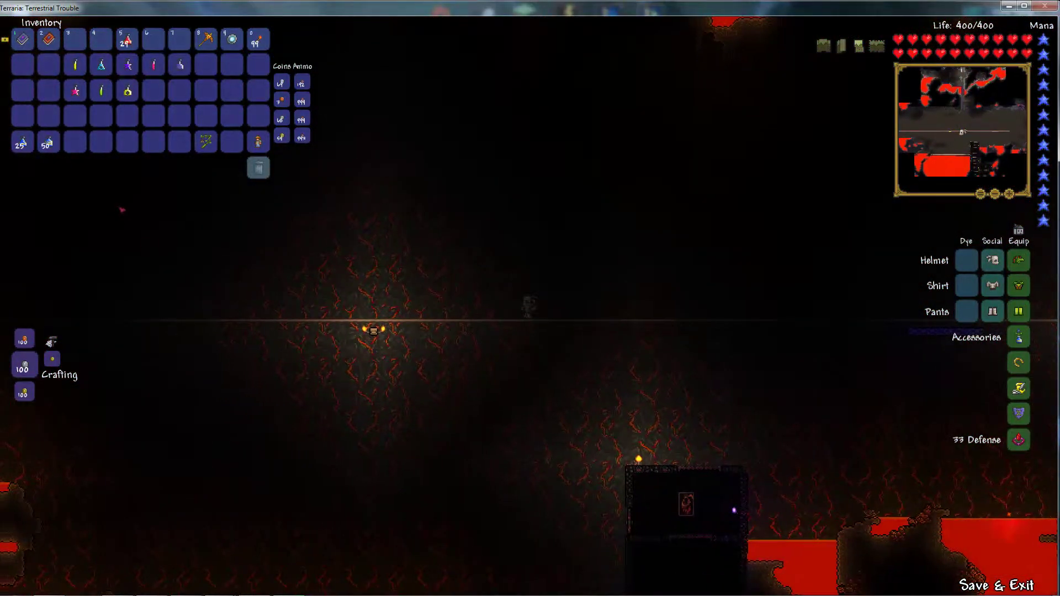
# - Walk left along the hellbridge while reviewing Obsidian Skin, Shine and other stocked potions
pyautogui.press('a')
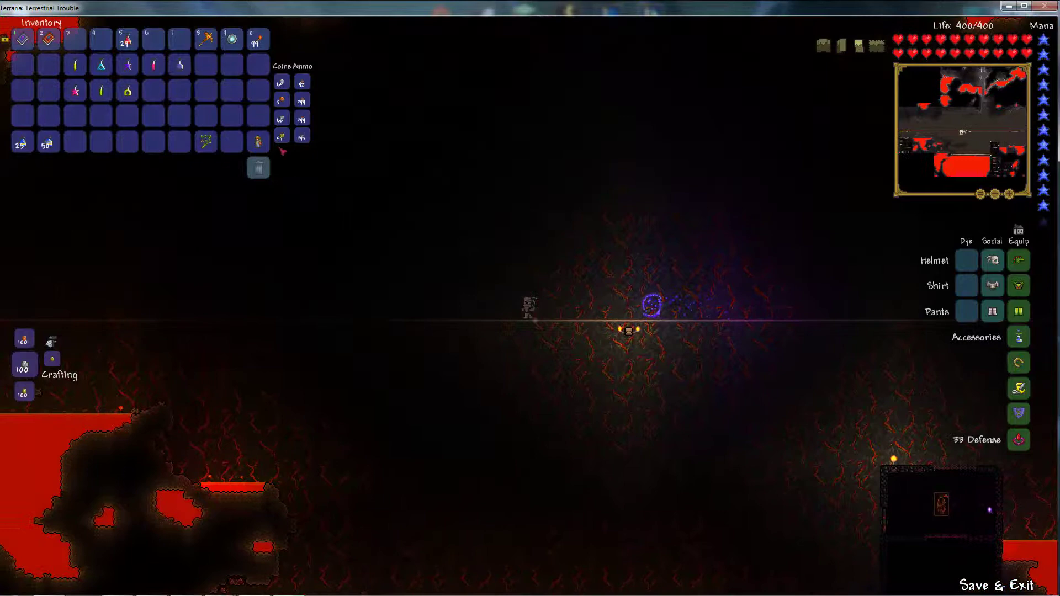
pyautogui.press('a')
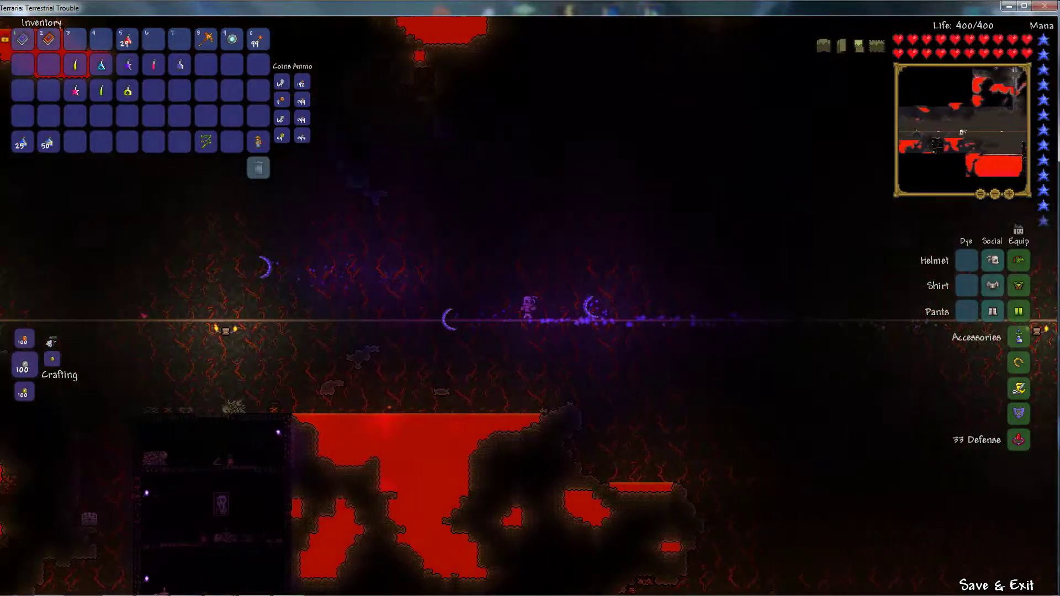
pyautogui.press('a')
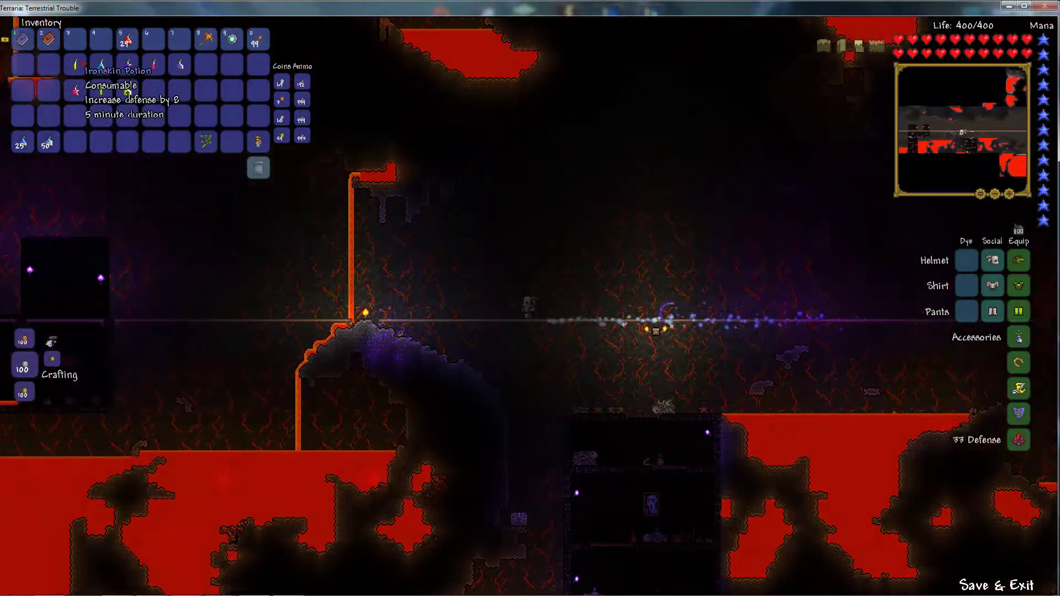
pyautogui.press('a')
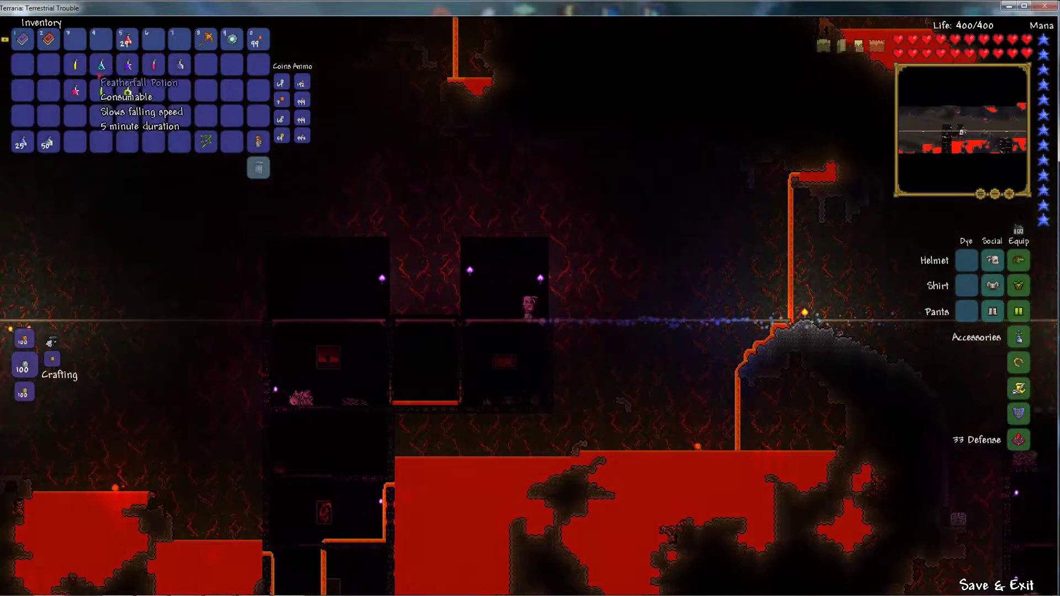
pyautogui.press('a')
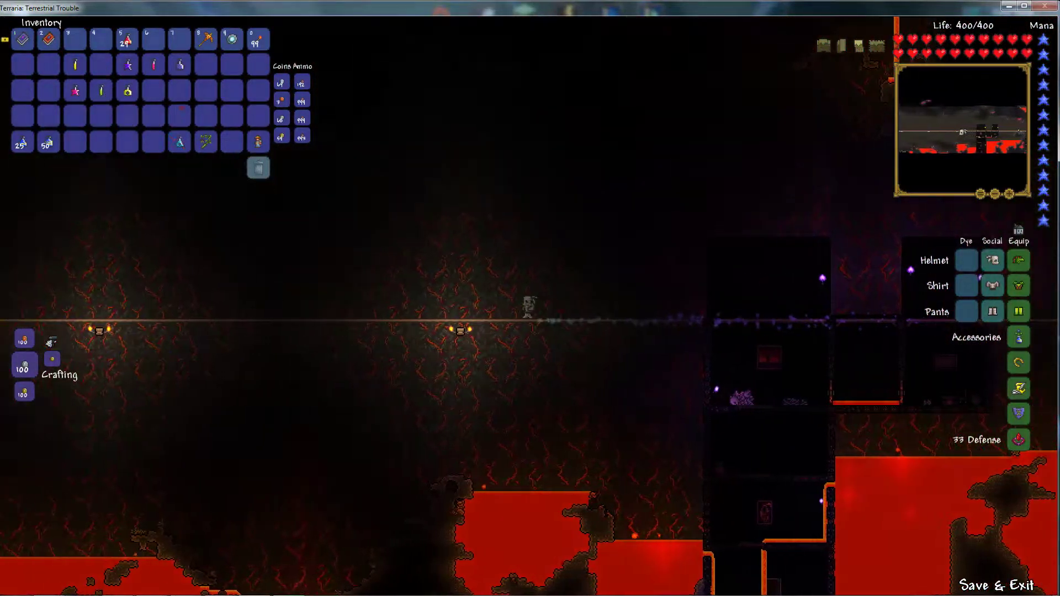
pyautogui.press('a')
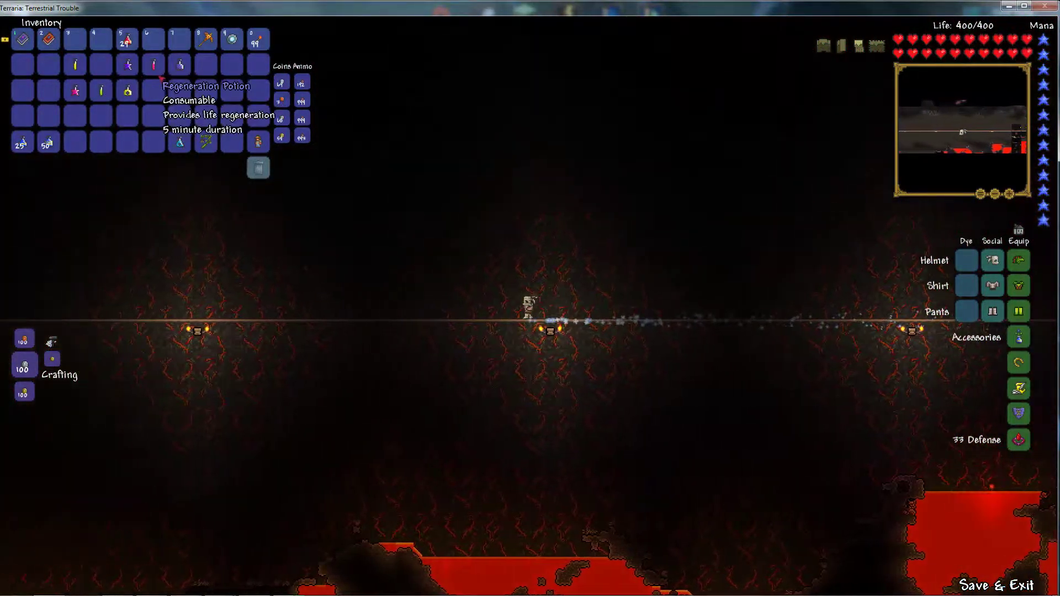
pyautogui.press('a')
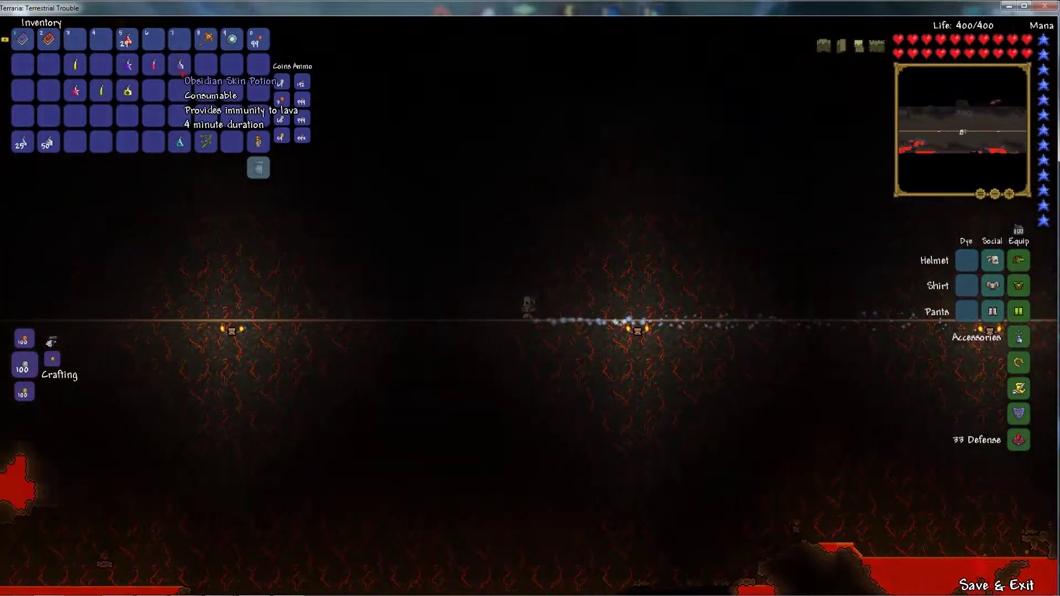
pyautogui.press('a')
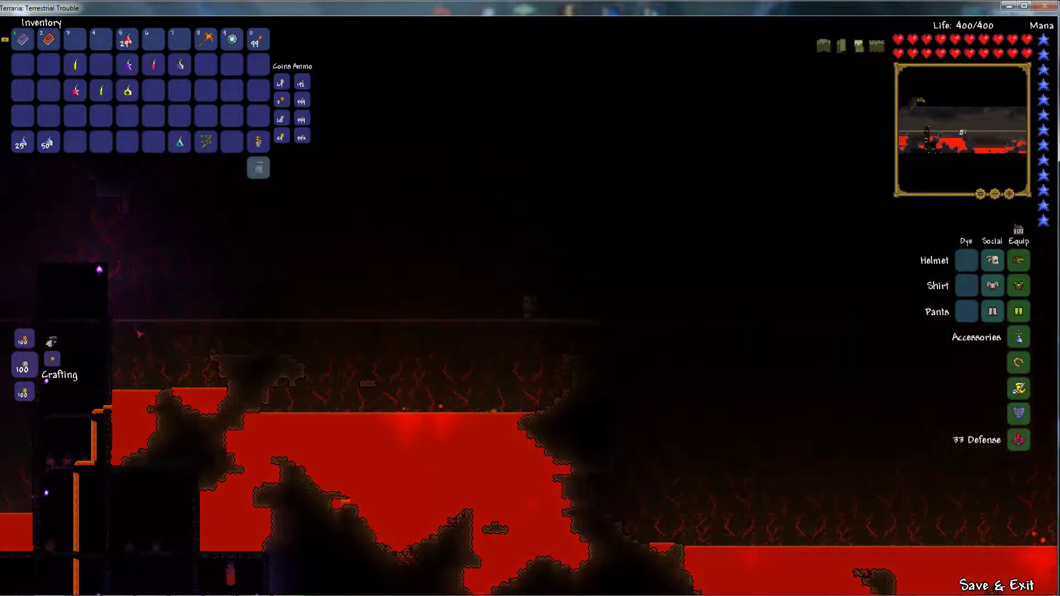
# - Continue left a little further and put the inventory away
pyautogui.press('a')
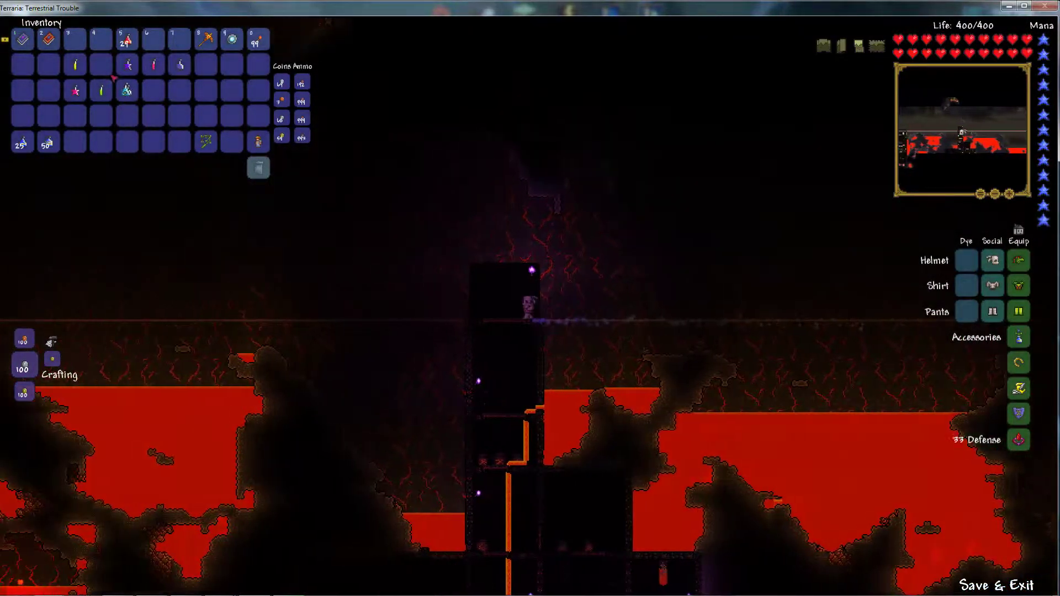
pyautogui.press('Escape')
# - Move left near the buildings and drop the Guide Voodoo Doll into lava to summon the Wall of Flesh
pyautogui.press('a')
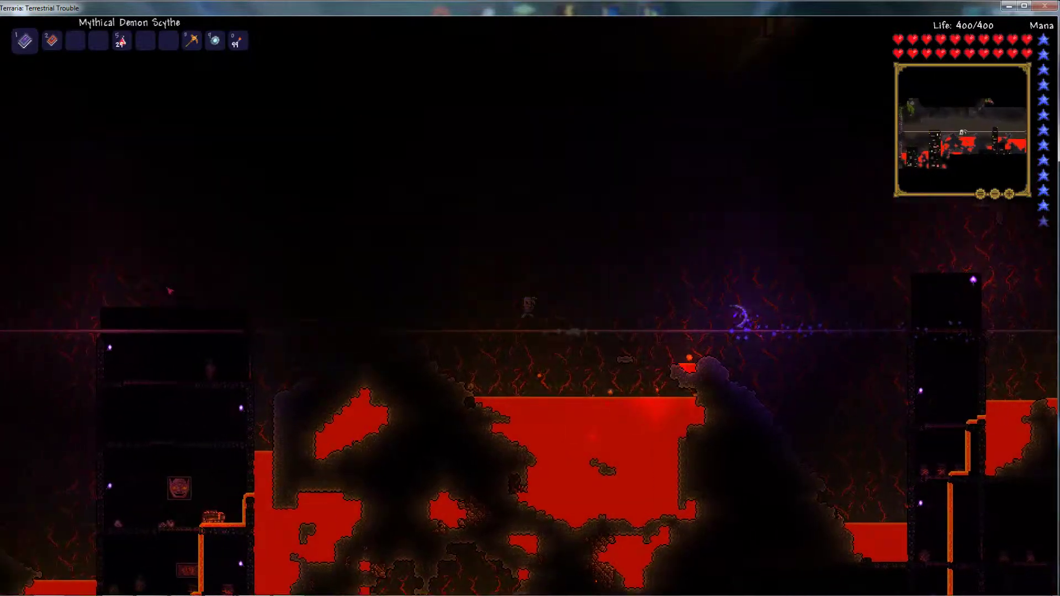
pyautogui.press('a')
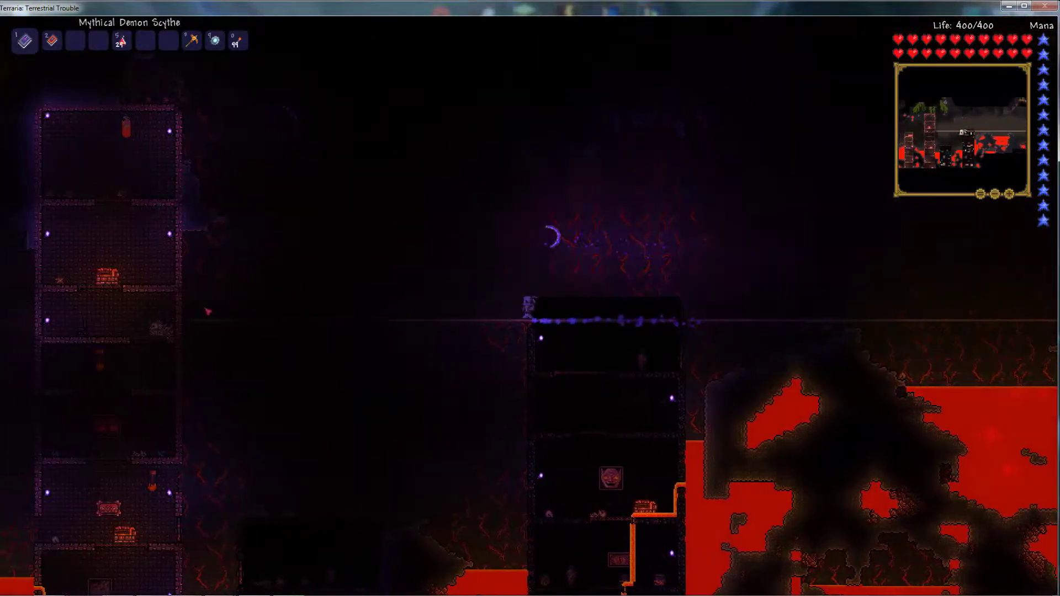
pyautogui.press('Escape')
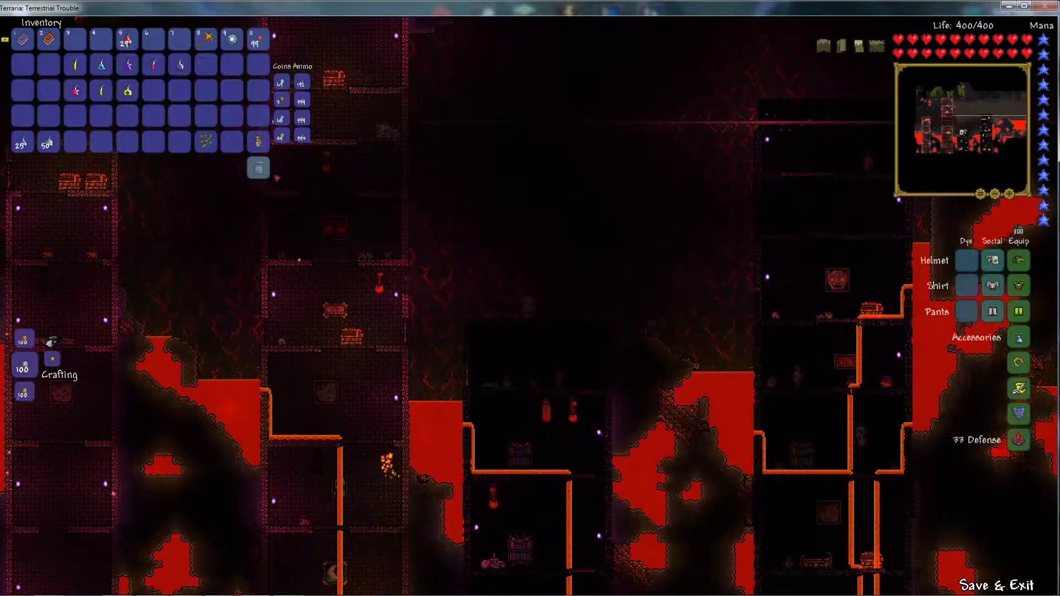
pyautogui.press('a')
# - Close the inventory as the boss awakens and hop back right onto the bridge
pyautogui.press('Escape')
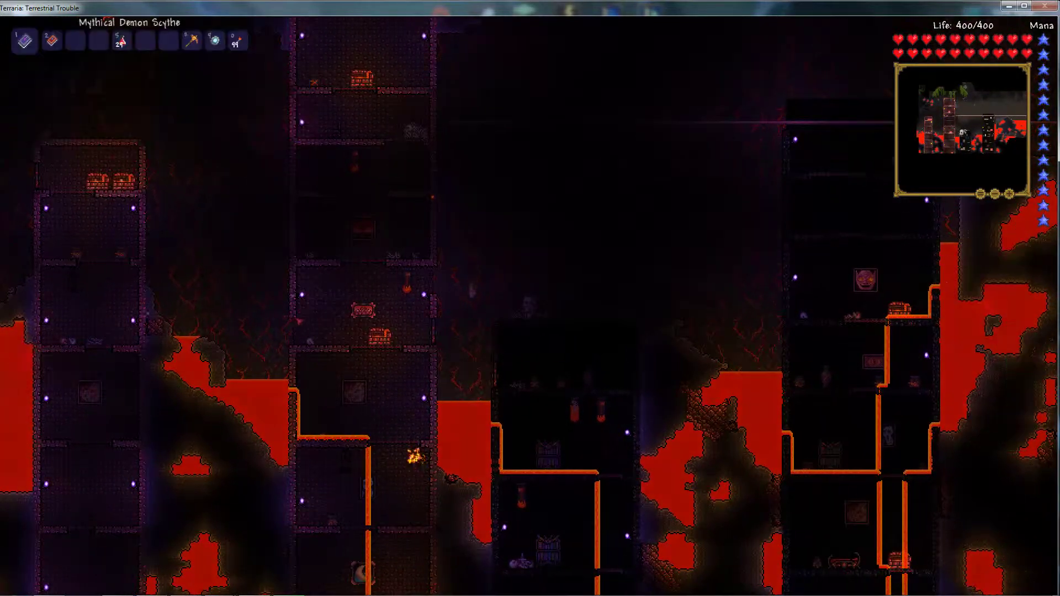
pyautogui.press('space')
pyautogui.press('d')
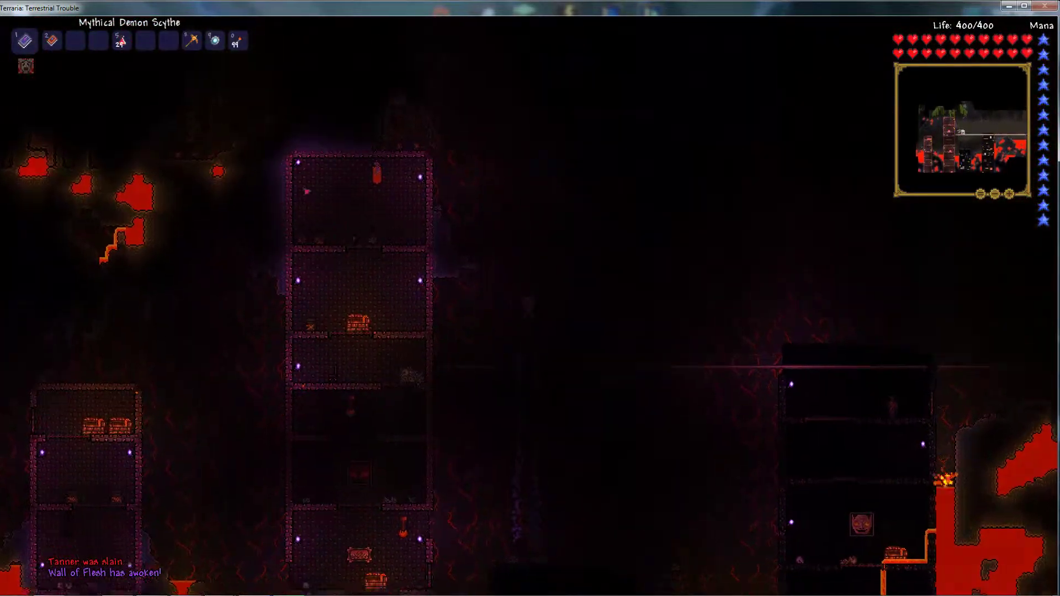
# - Quick-buff with all potions, then turn and jump left to face the approaching Wall of Flesh
pyautogui.press('b')
pyautogui.press('d')
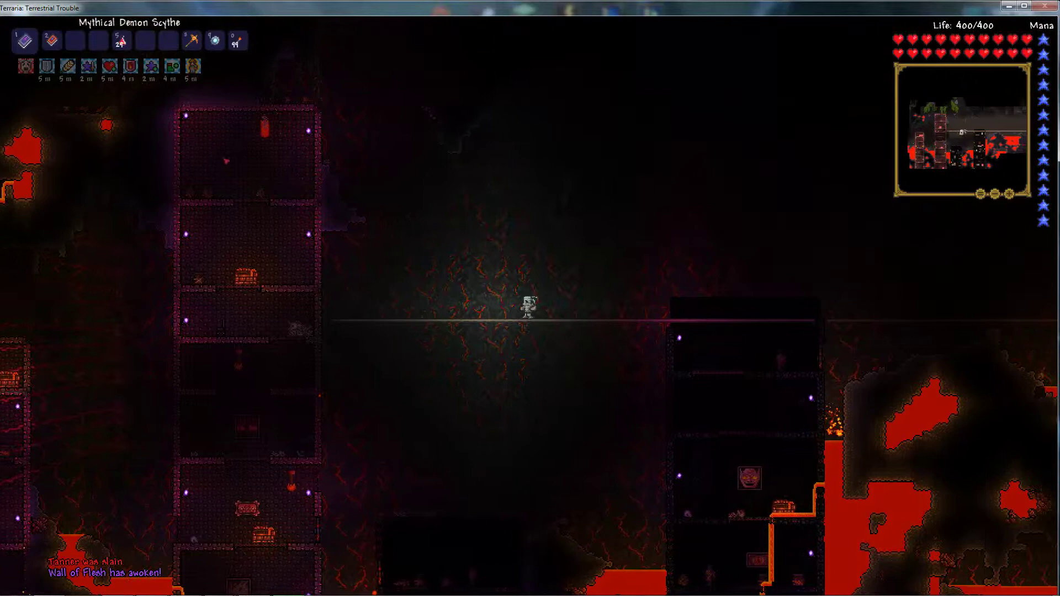
pyautogui.press('d')
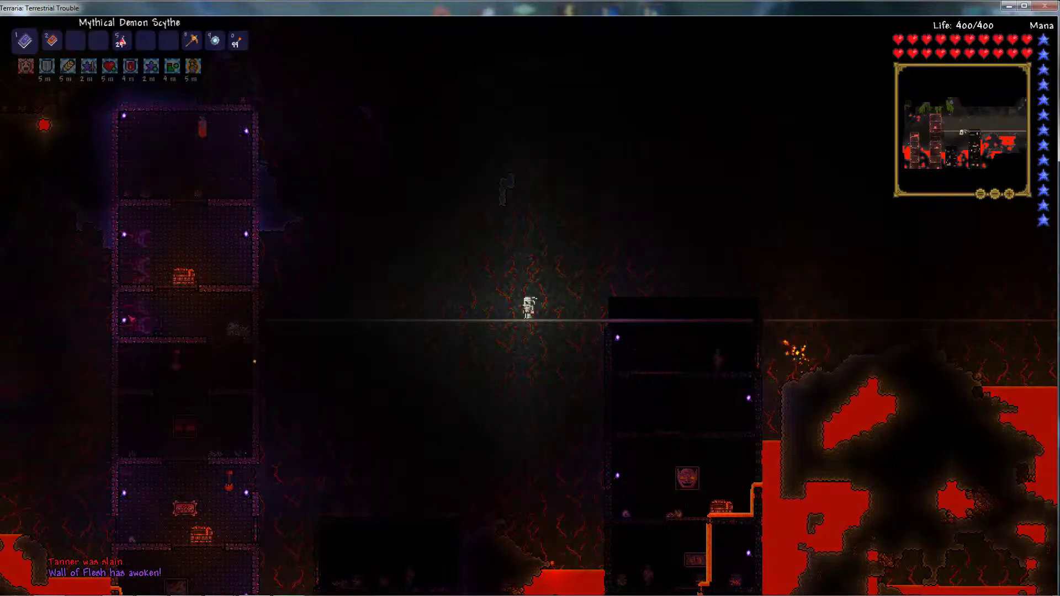
pyautogui.press('d')
pyautogui.press('d')
pyautogui.press('a')
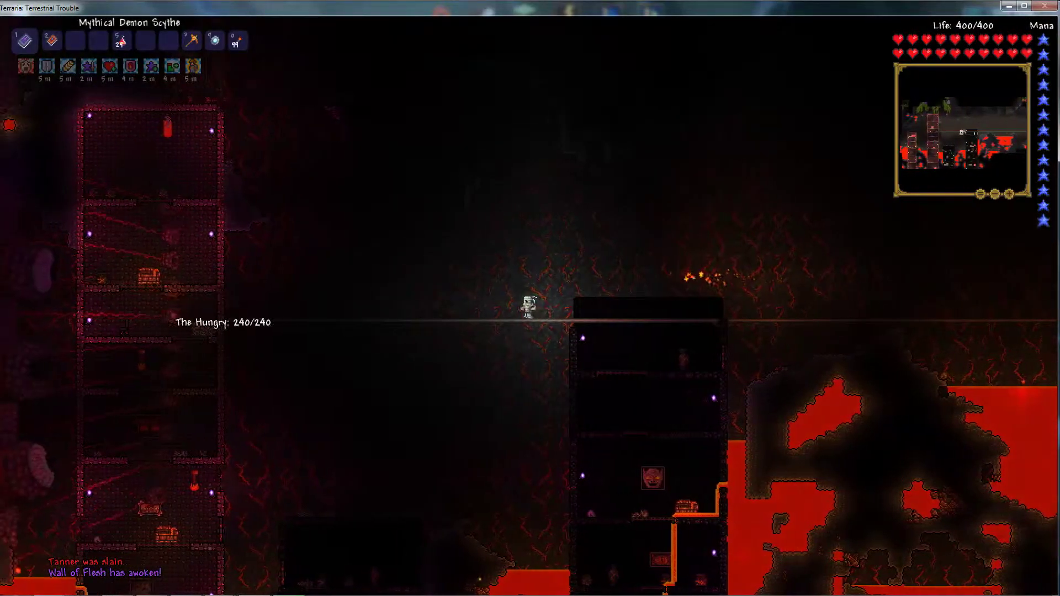
pyautogui.press('a')
pyautogui.press('space')
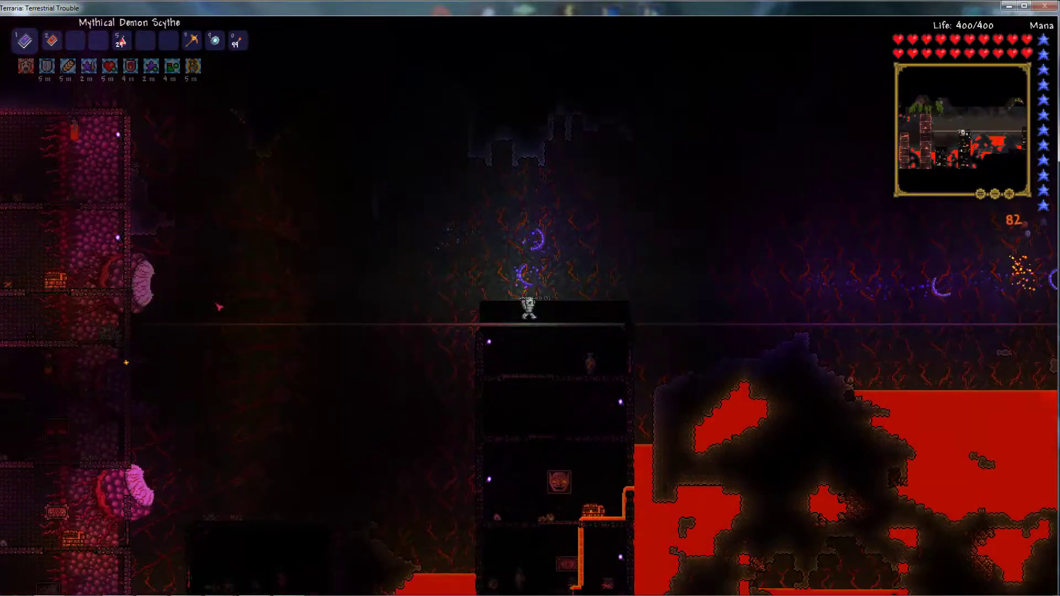
# - Land on the building and retreat right while firing demon scythes left at the boss
pyautogui.press('d')
pyautogui.press('d')
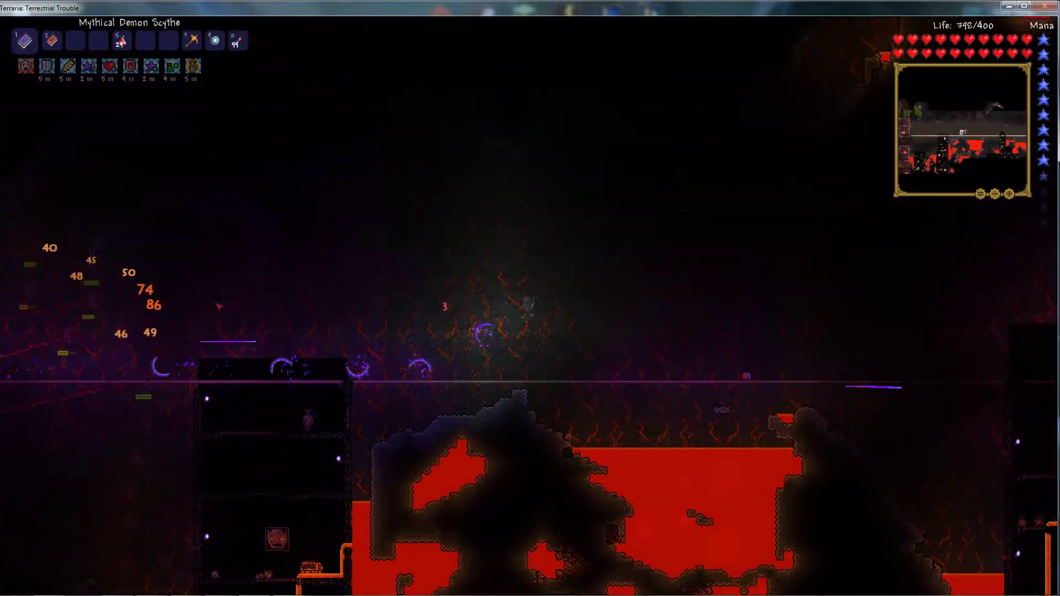
pyautogui.click(228, 283)
pyautogui.press('d')
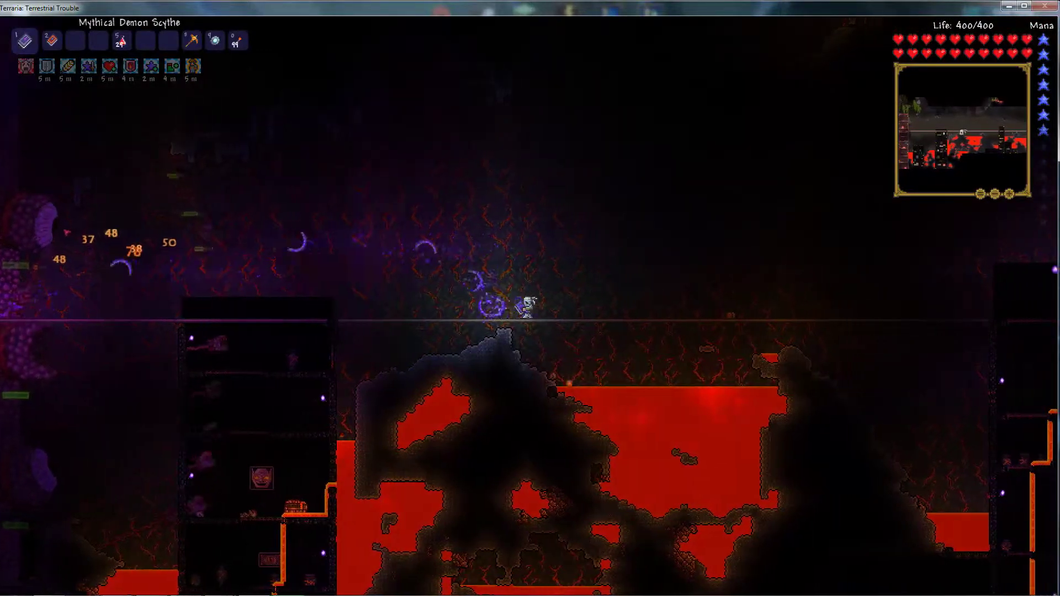
pyautogui.press('d')
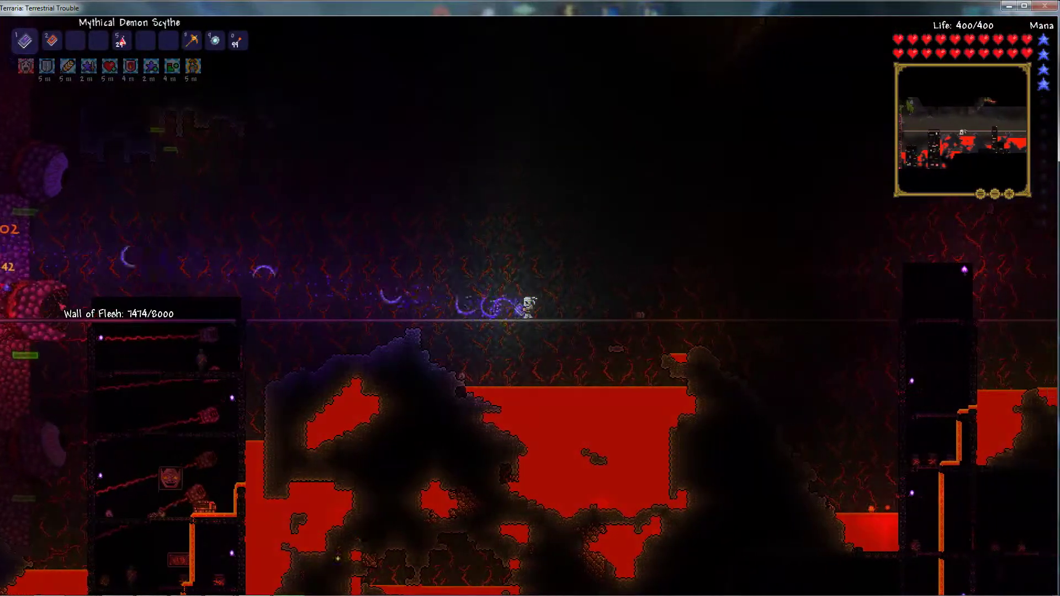
pyautogui.press('d')
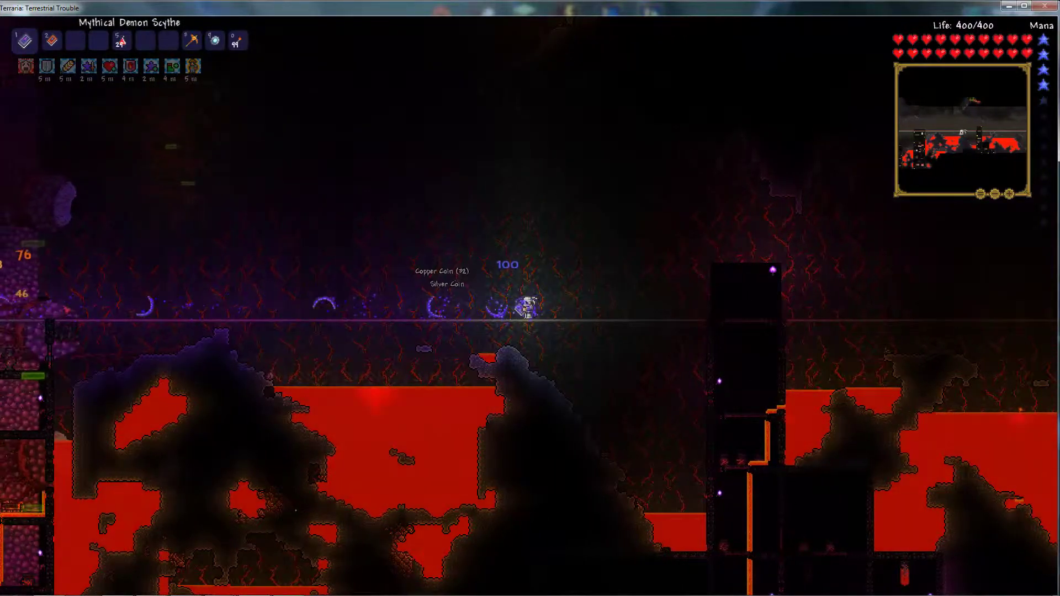
pyautogui.press('d')
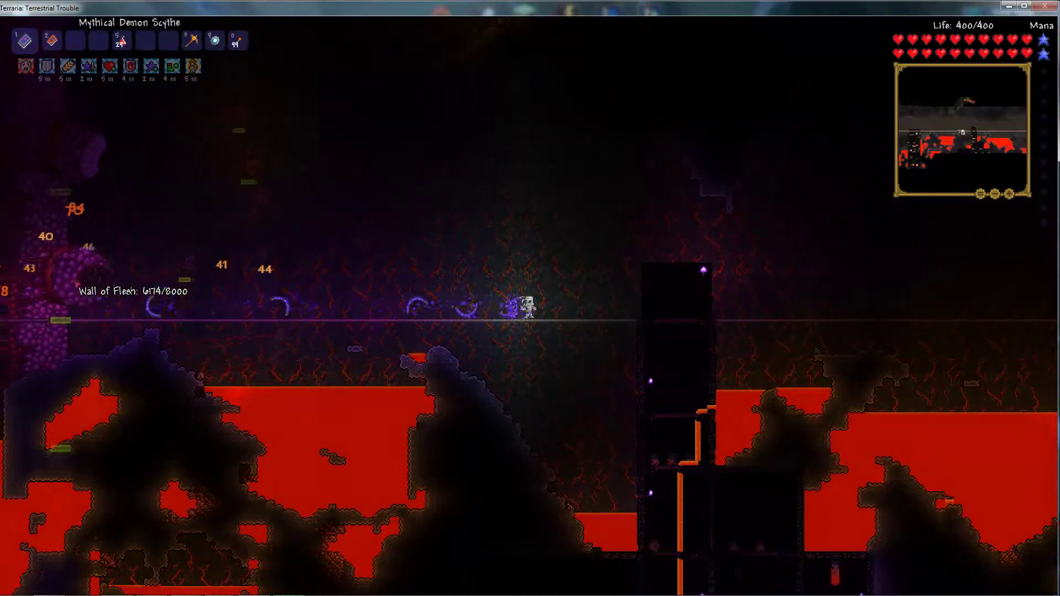
# - Keep running right along the hellbridge as scythe volleys cut the wall to about half health
pyautogui.press('d')
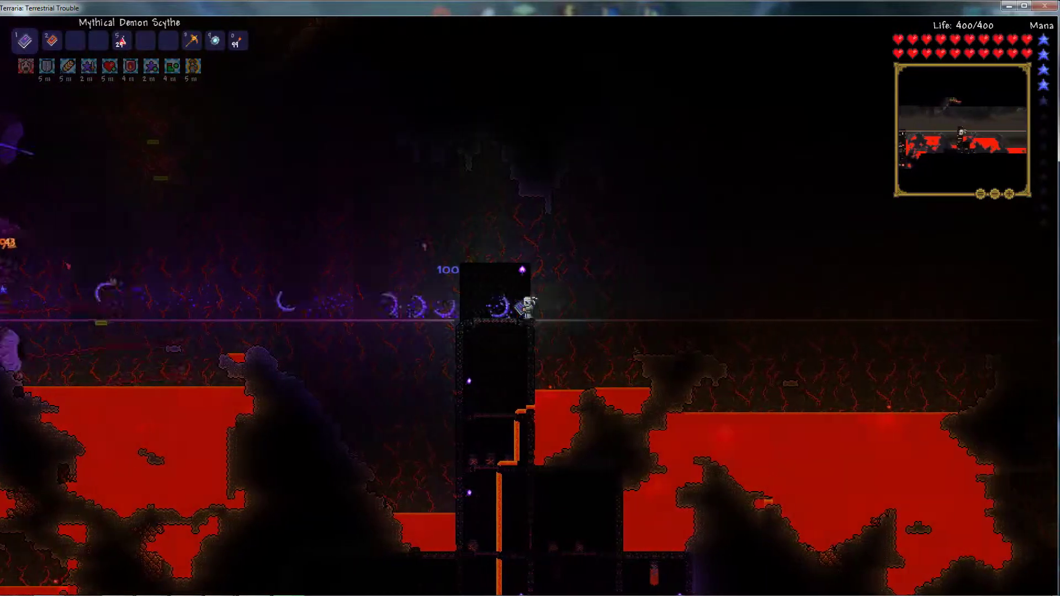
pyautogui.press('d')
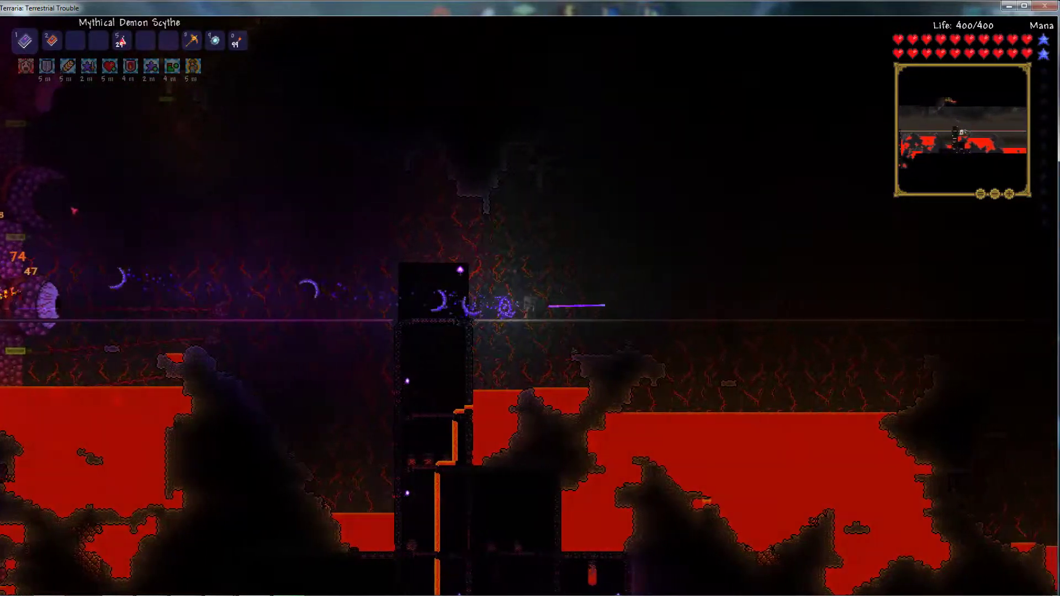
pyautogui.press('d')
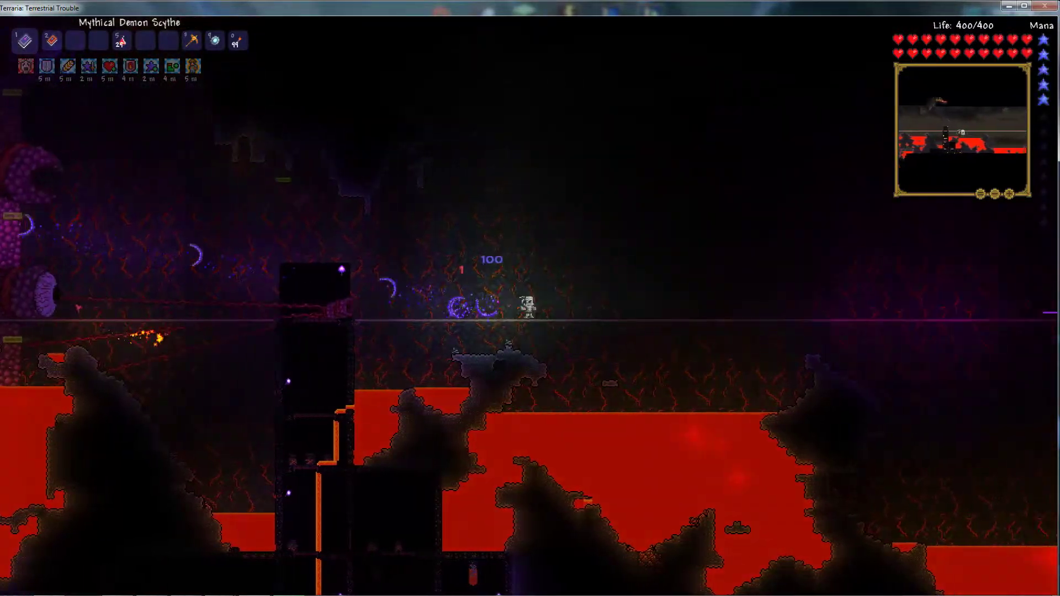
pyautogui.press('d')
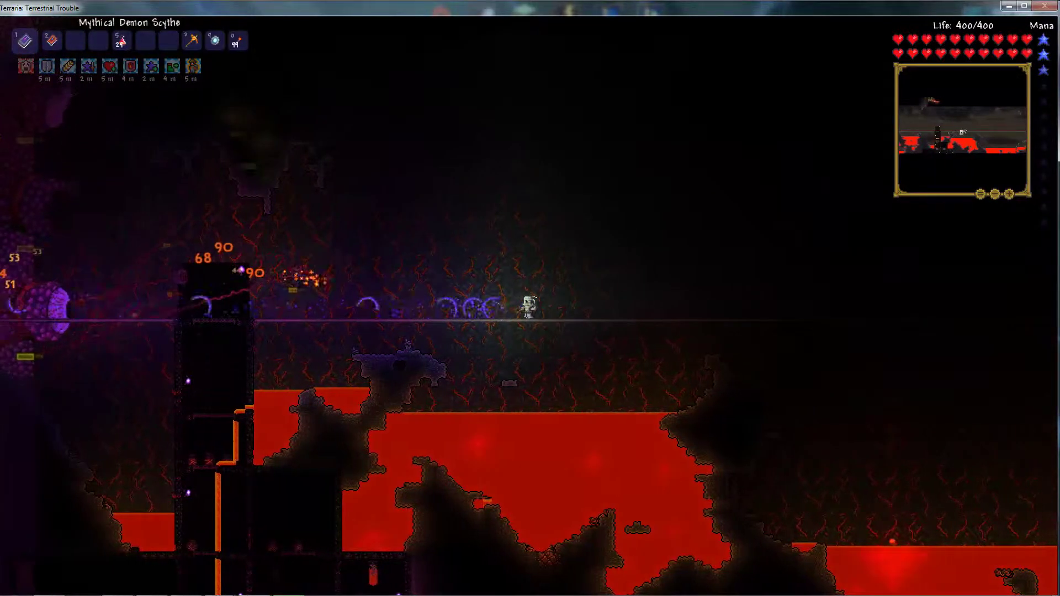
pyautogui.press('d')
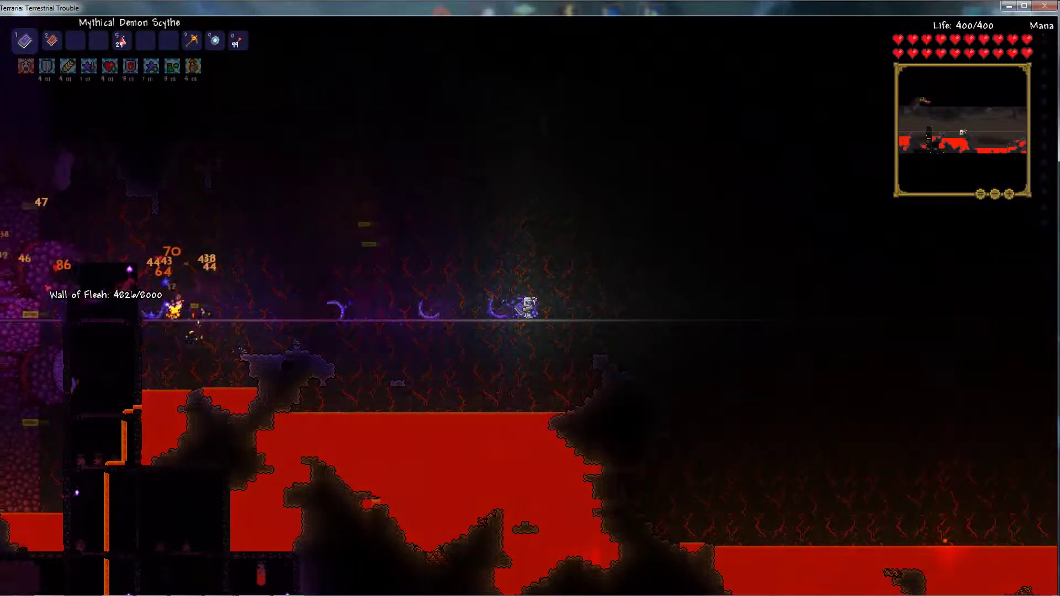
pyautogui.press('d')
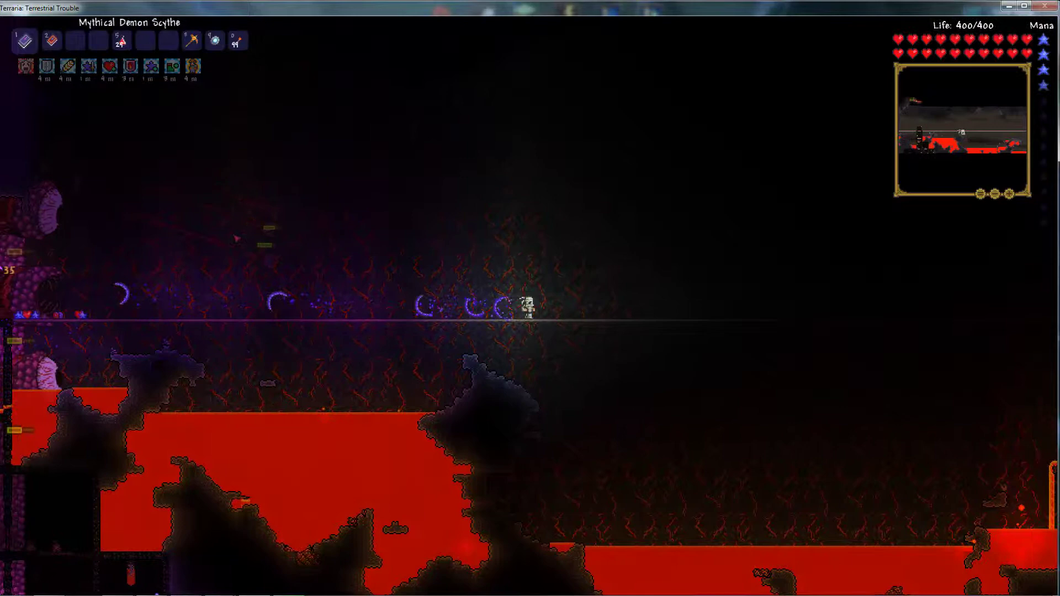
pyautogui.press('d')
# - Keep retreating right under fire, briefly glancing at the inventory mid-fight
pyautogui.press('d')
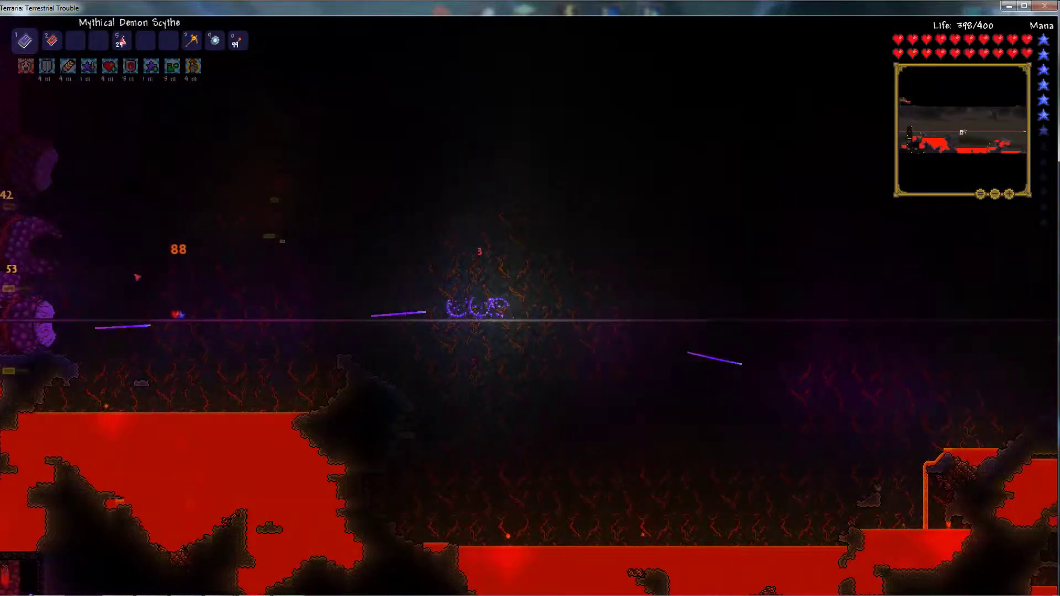
pyautogui.press('d')
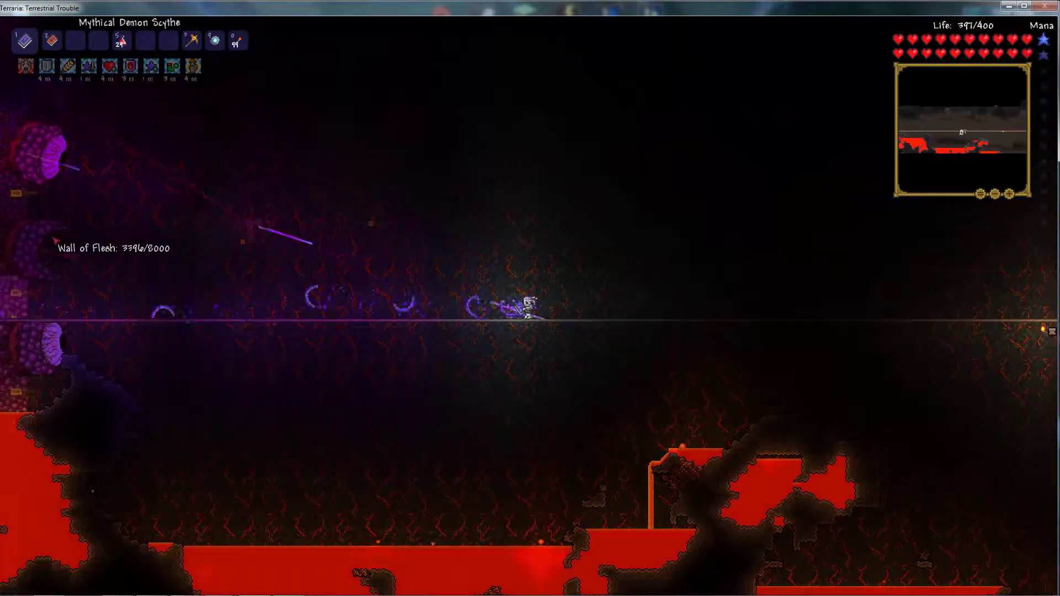
pyautogui.press('d')
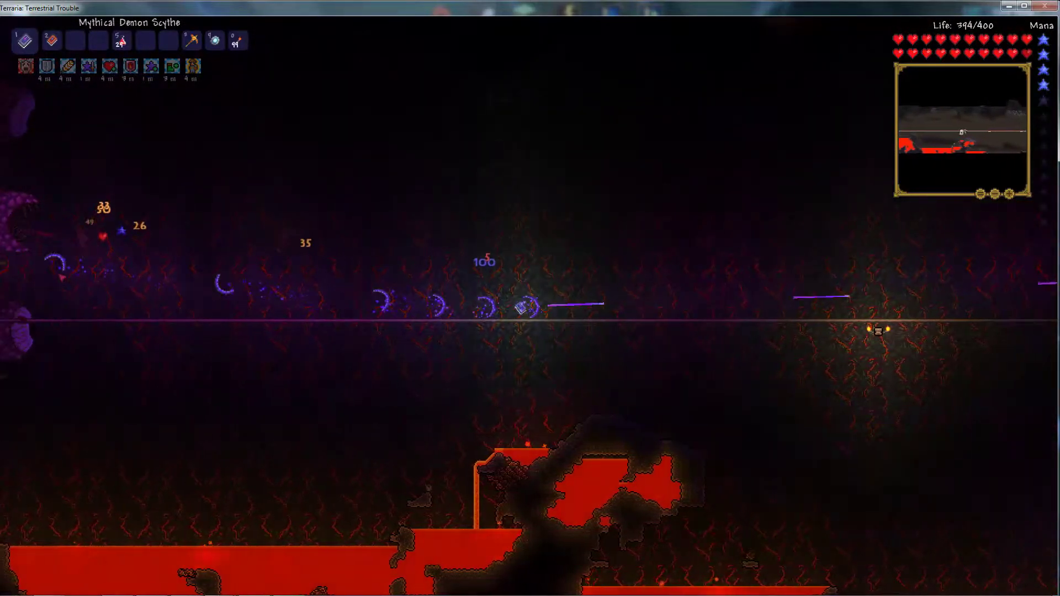
pyautogui.press('d')
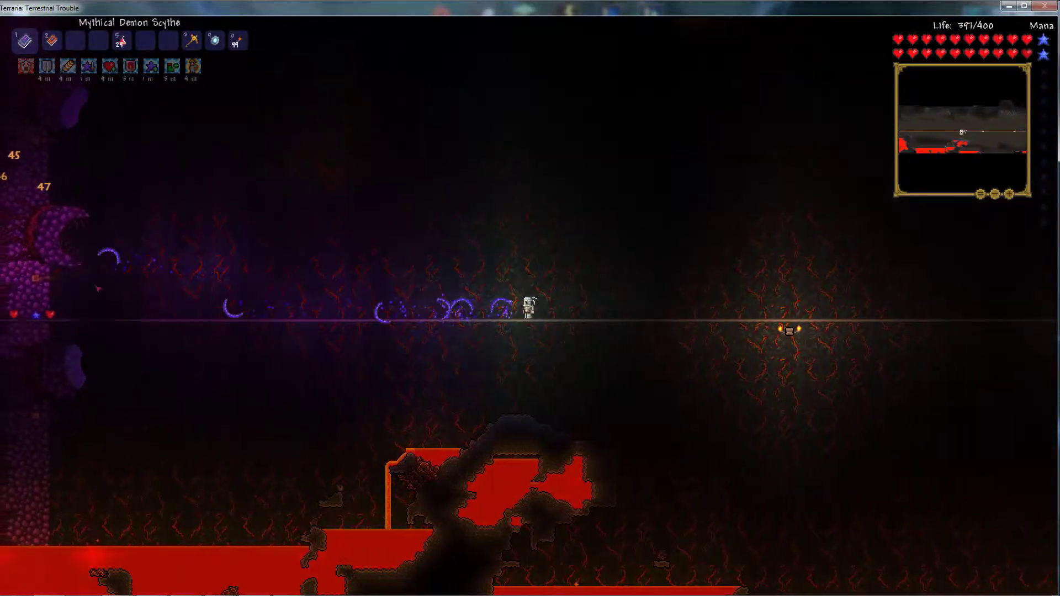
pyautogui.press('d')
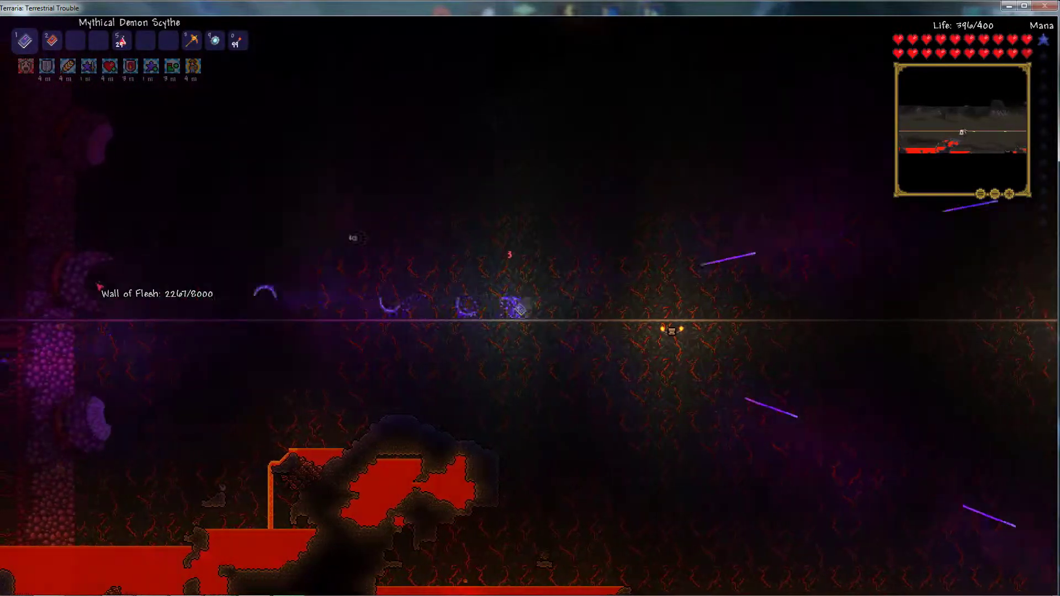
pyautogui.press('d')
pyautogui.press('Escape')
pyautogui.press('Escape')
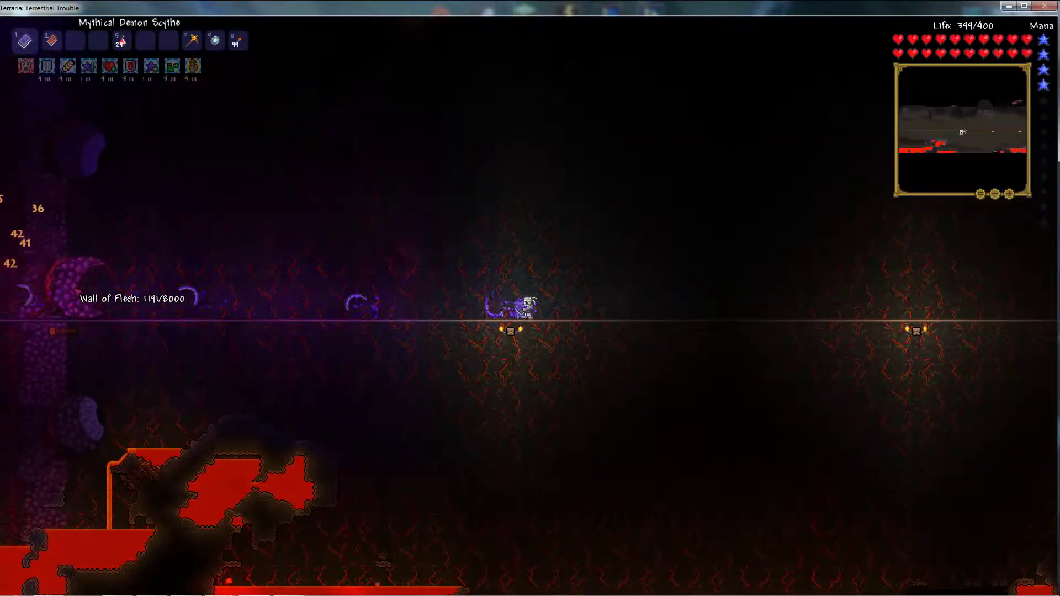
# - Continue running right and firing until the Wall of Flesh's health reaches zero
pyautogui.press('d')
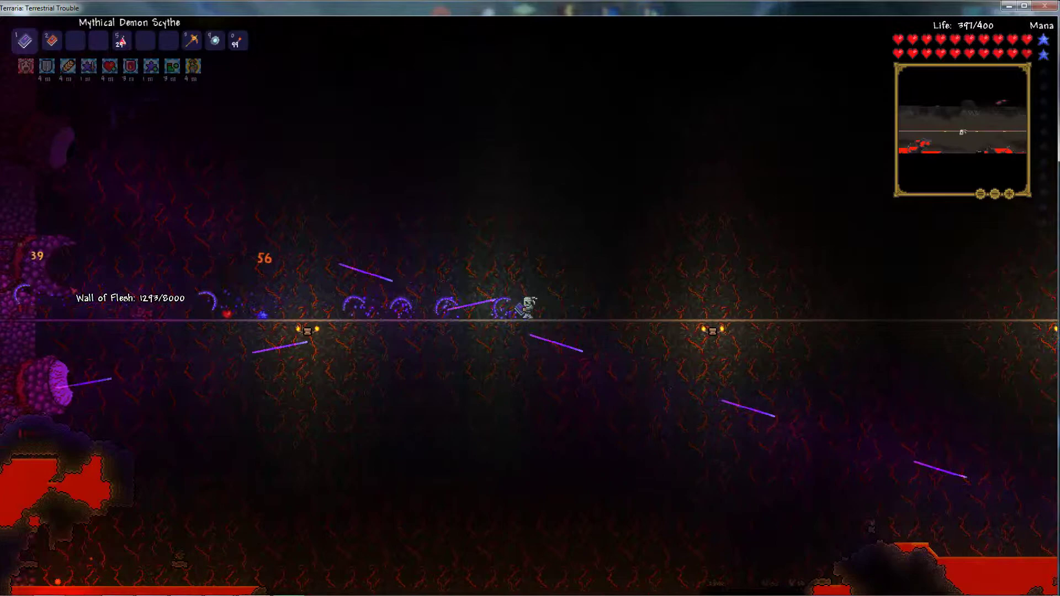
pyautogui.press('d')
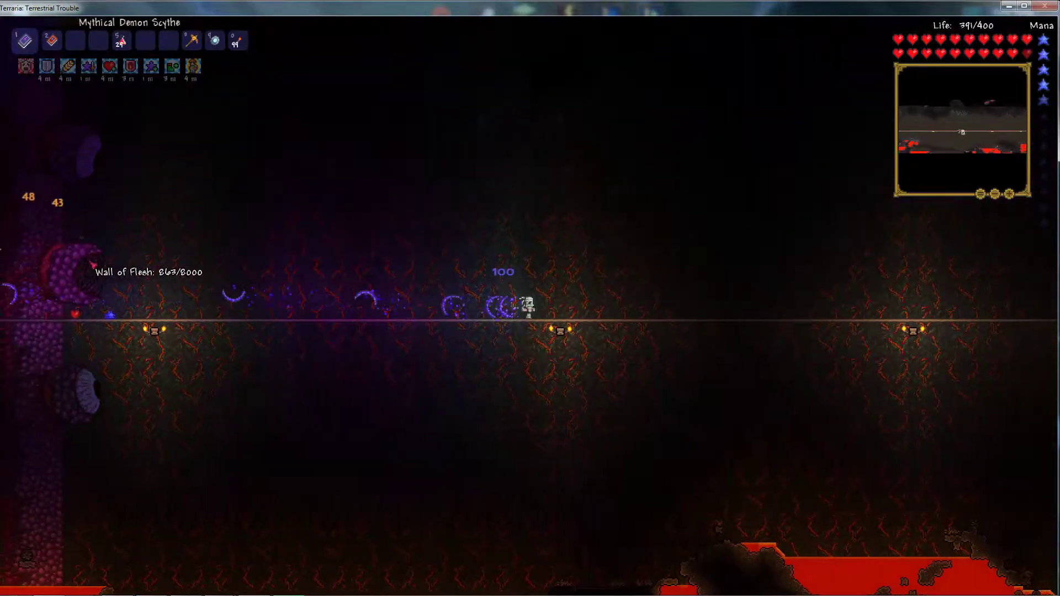
pyautogui.press('d')
pyautogui.press('d')
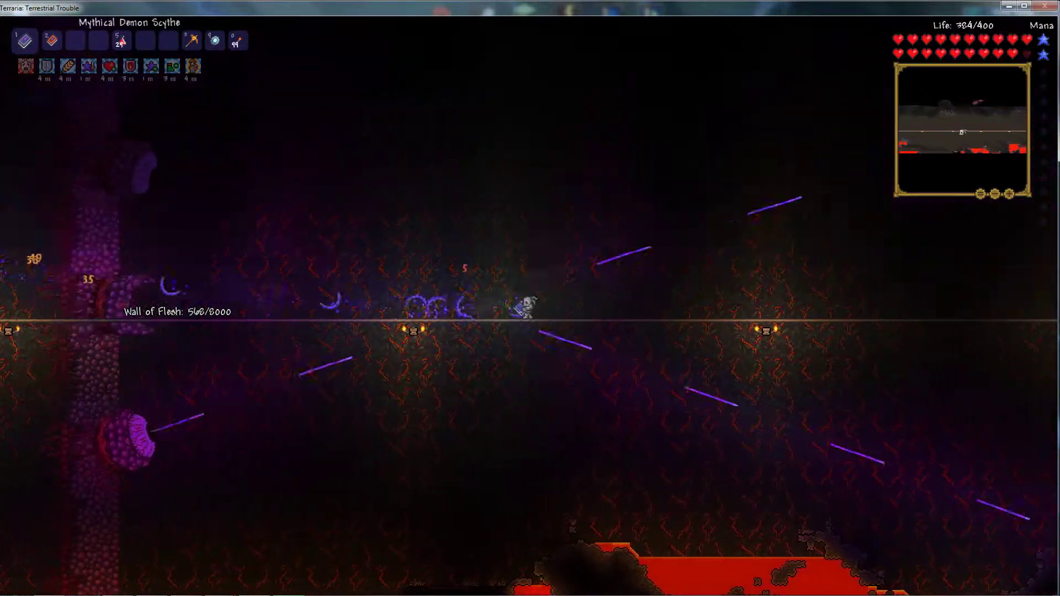
pyautogui.press('d')
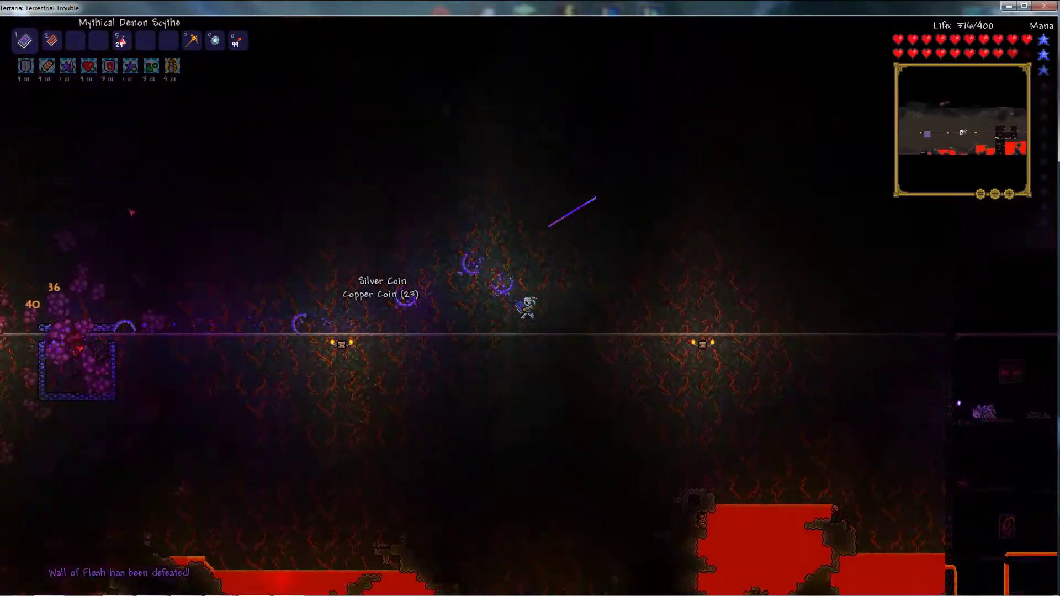
# - Switch hotbar slots, run left to the drop spot and pick up the Pwnhammer and Trophy
pyautogui.press('2')
pyautogui.press('a')
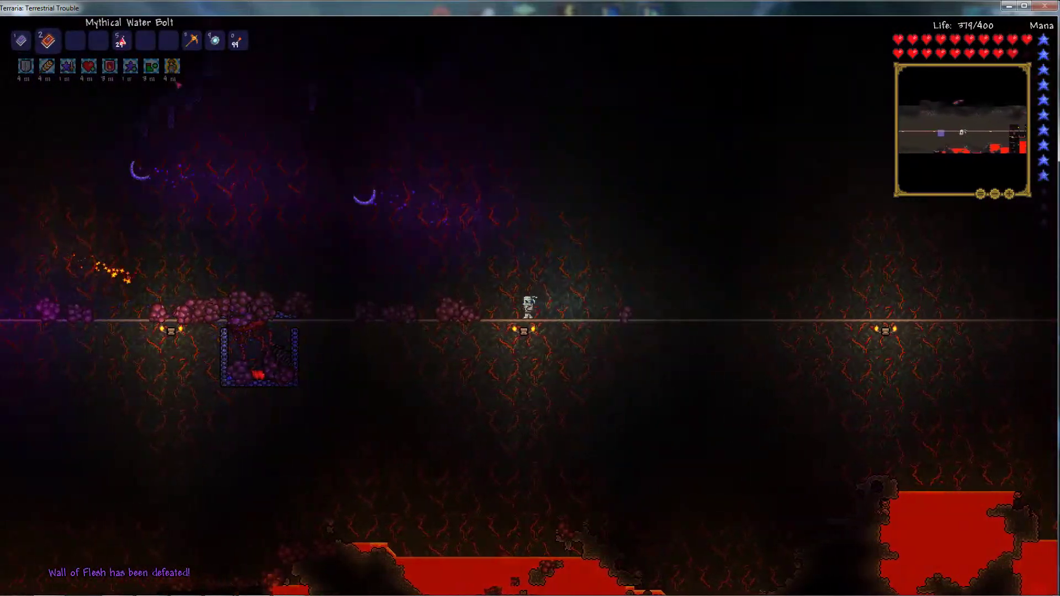
pyautogui.press('8')
pyautogui.press('a')
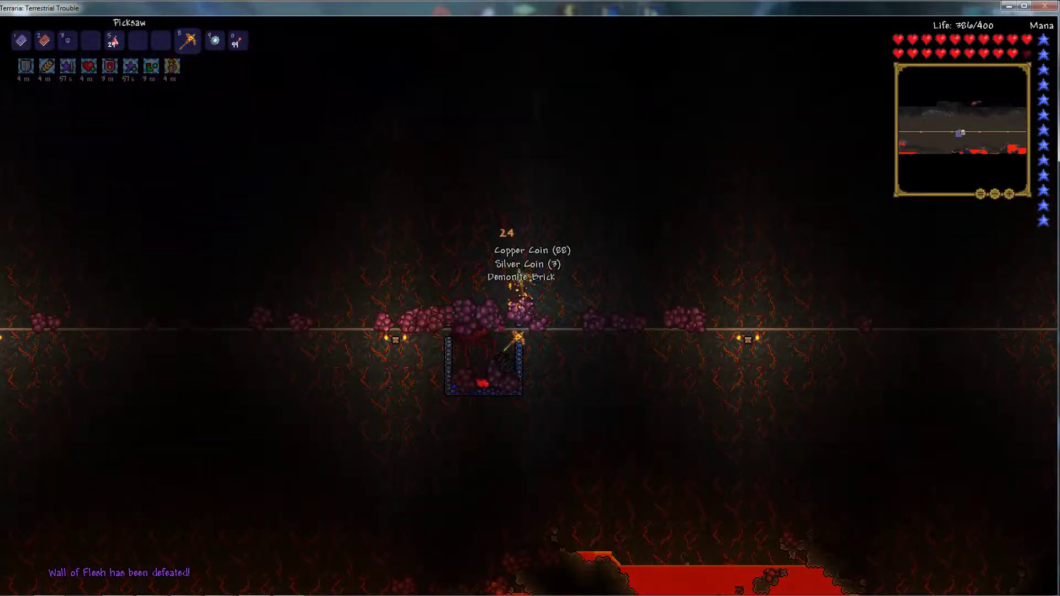
pyautogui.press('a')
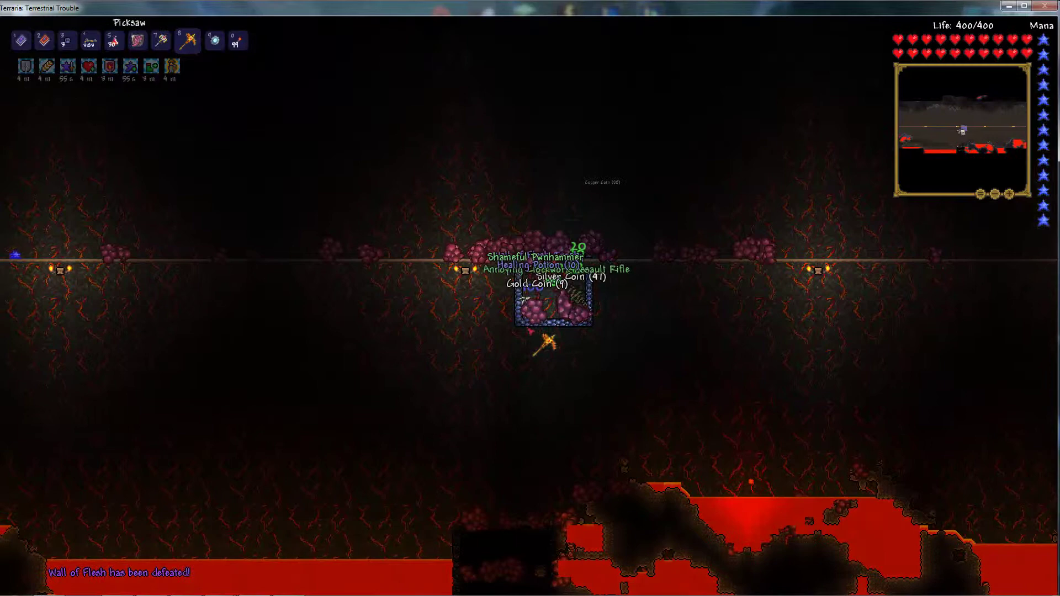
# - Look over the new loot in the inventory, including test-firing the new rifle
pyautogui.press('Escape')
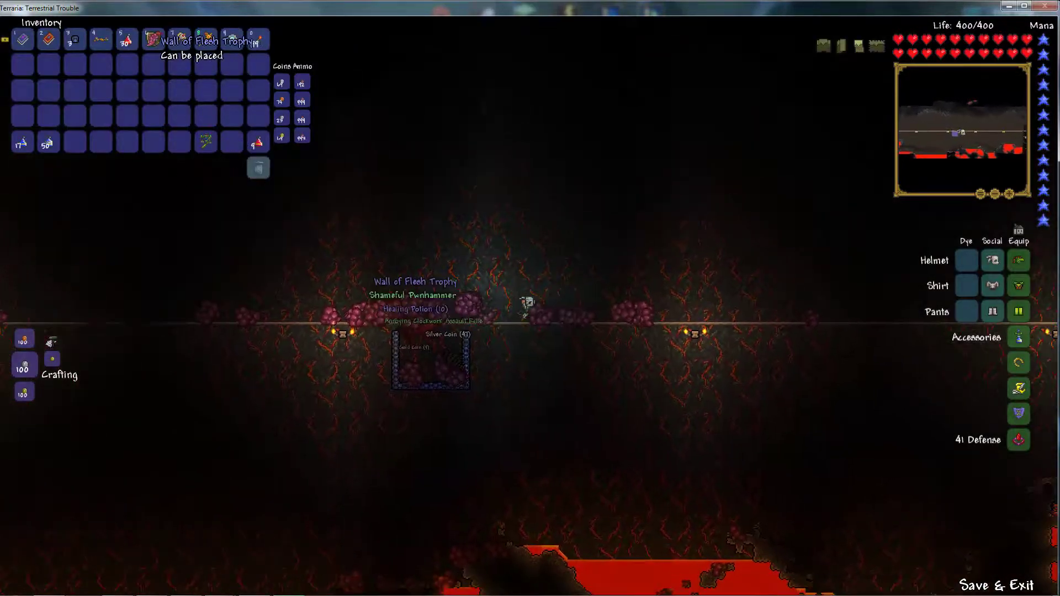
pyautogui.press('d')
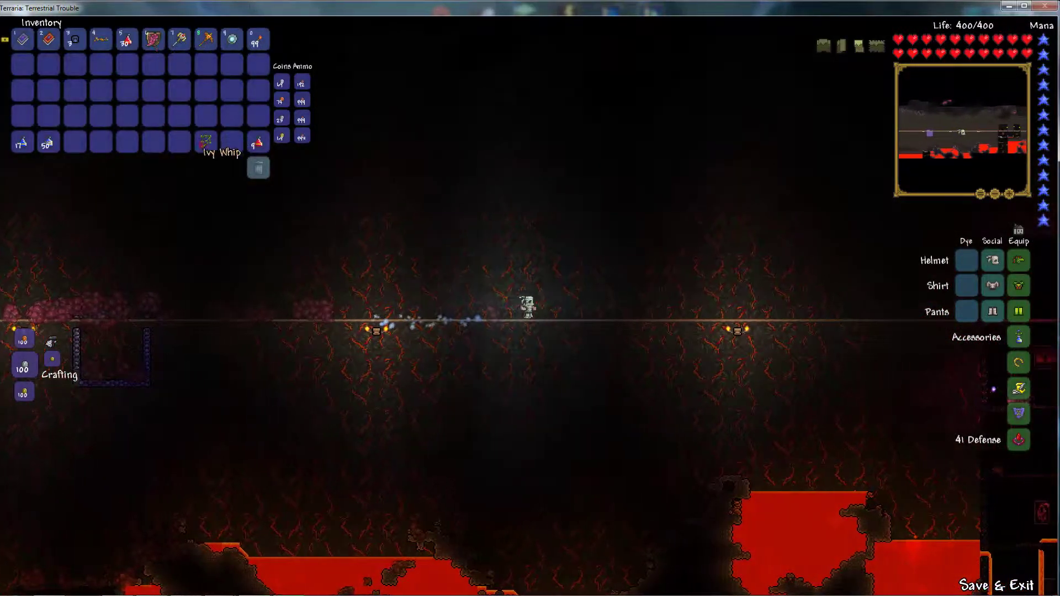
pyautogui.press('d')
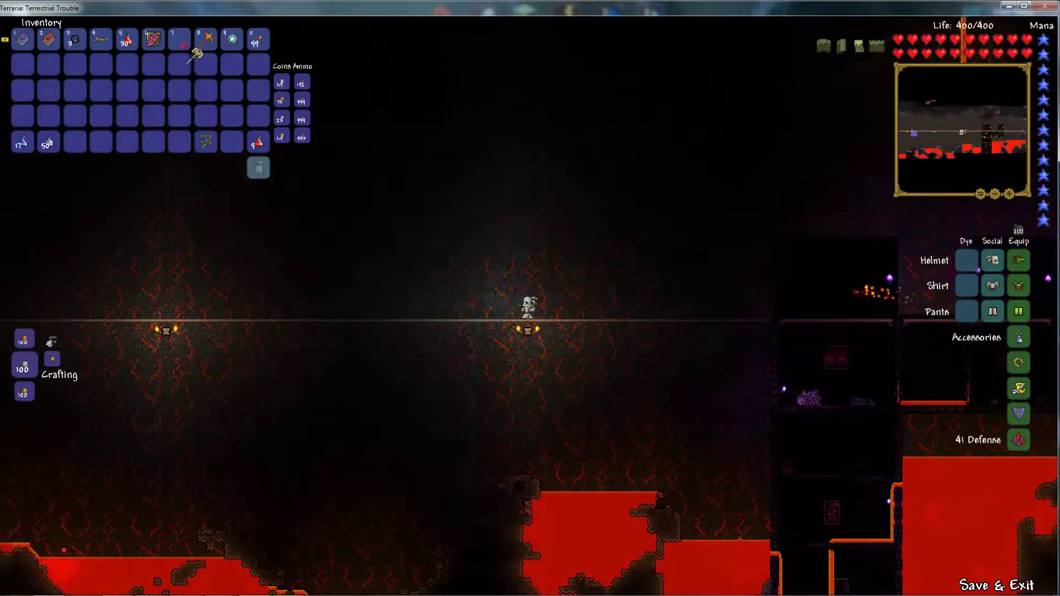
pyautogui.press('a')
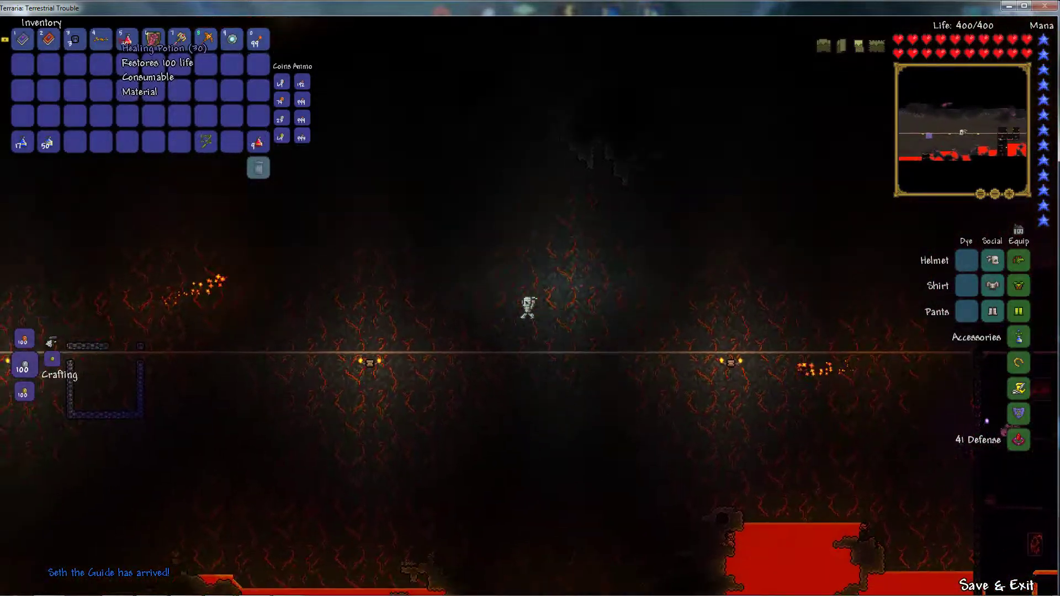
pyautogui.press('a')
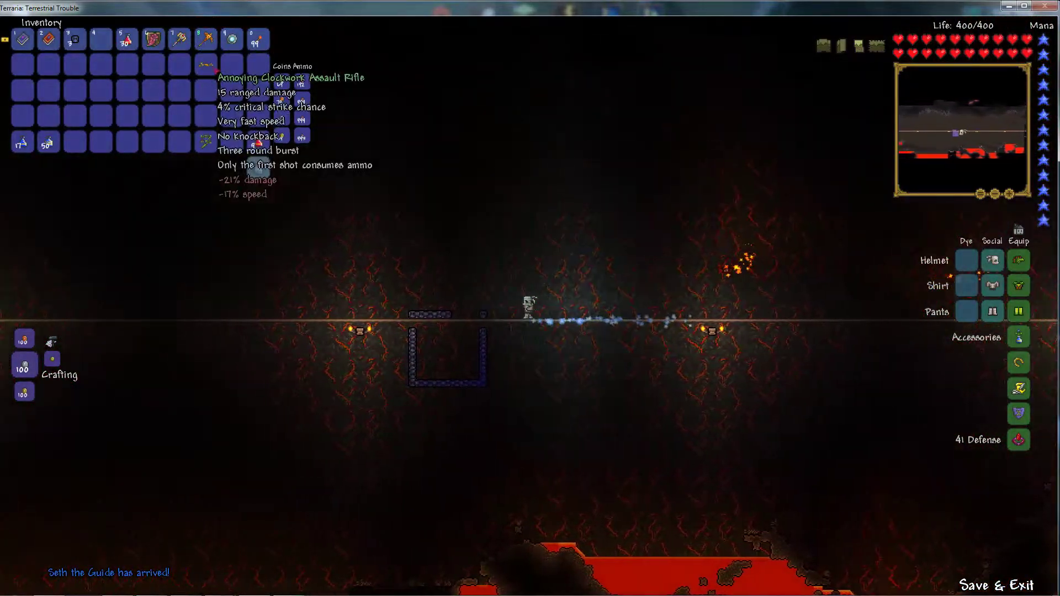
# - Use the Magic Mirror in slot 9 to teleport home and drop one platform in the house shaft
pyautogui.press('Escape')
pyautogui.press('9')
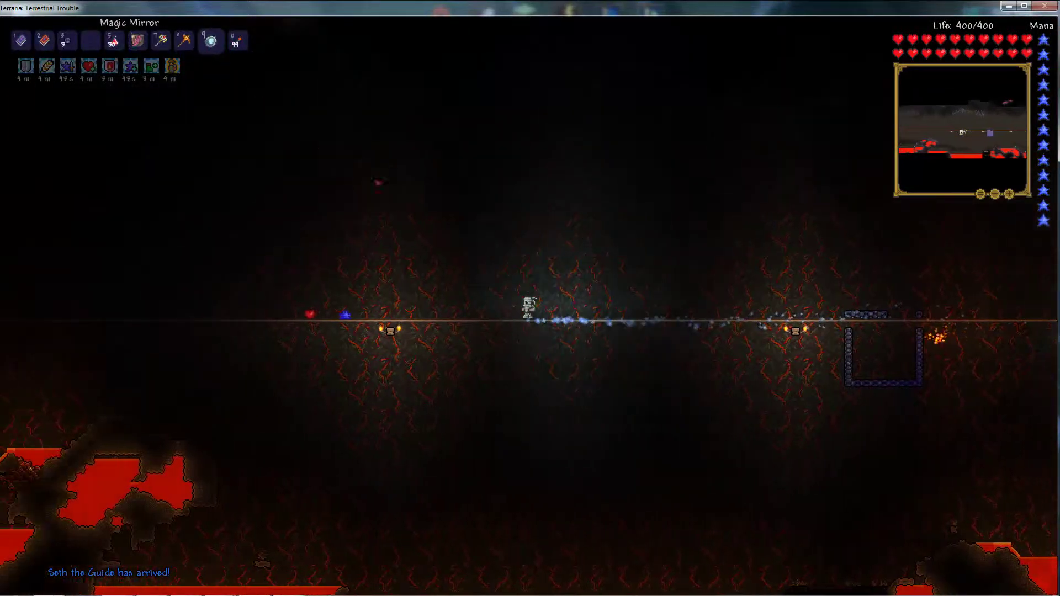
pyautogui.click(649, 217)
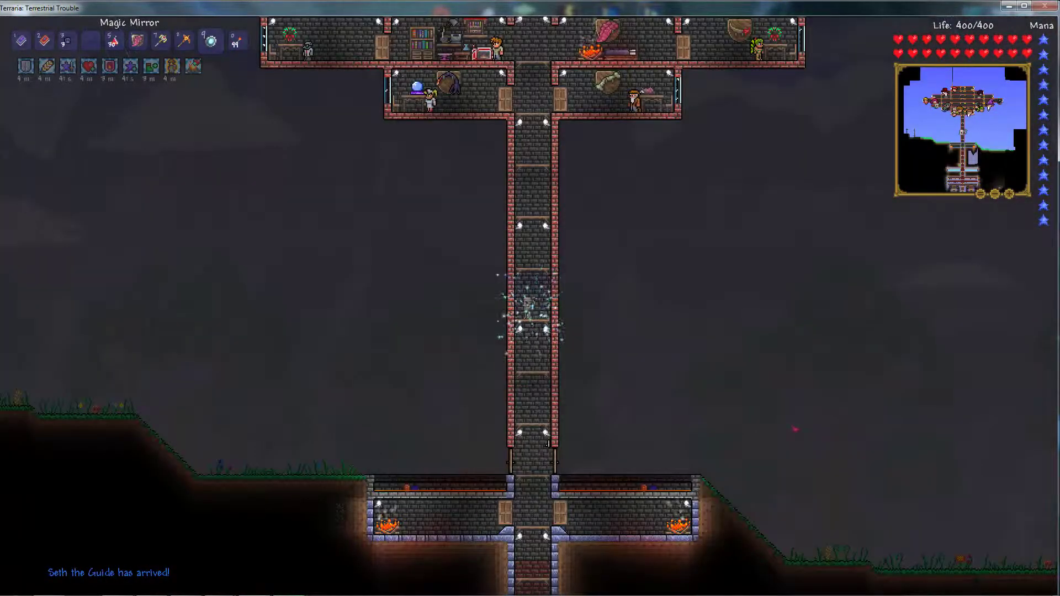
pyautogui.press('s')
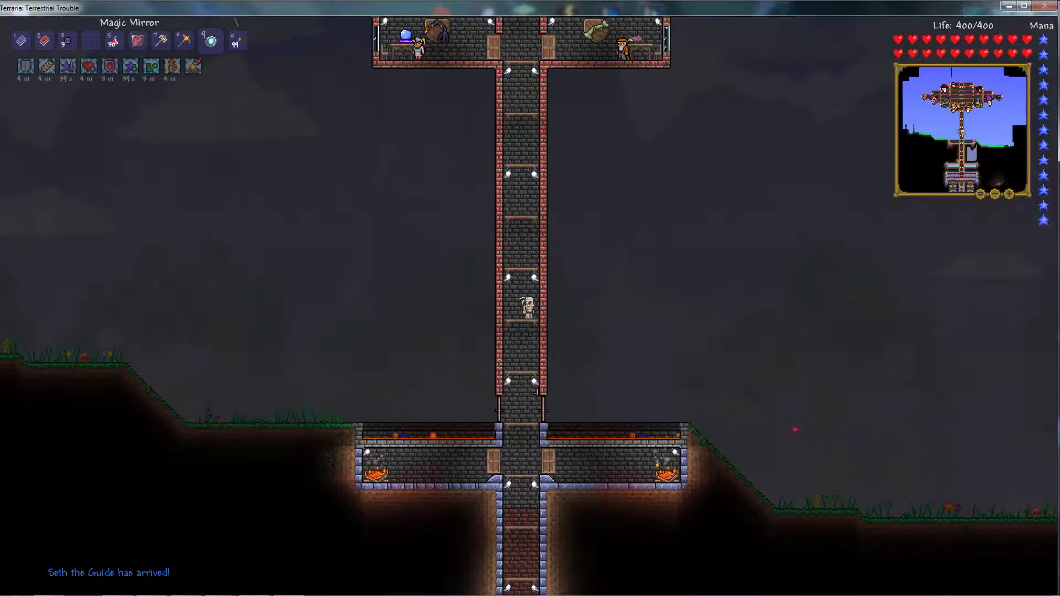